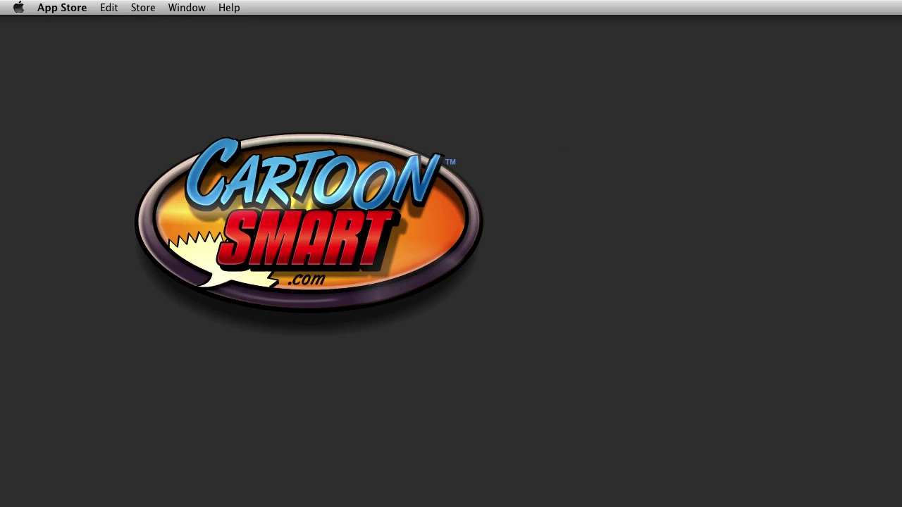
# - Start a new iOS application project in Xcode from the SpriteKit Game template
pyautogui.click(144, 6)
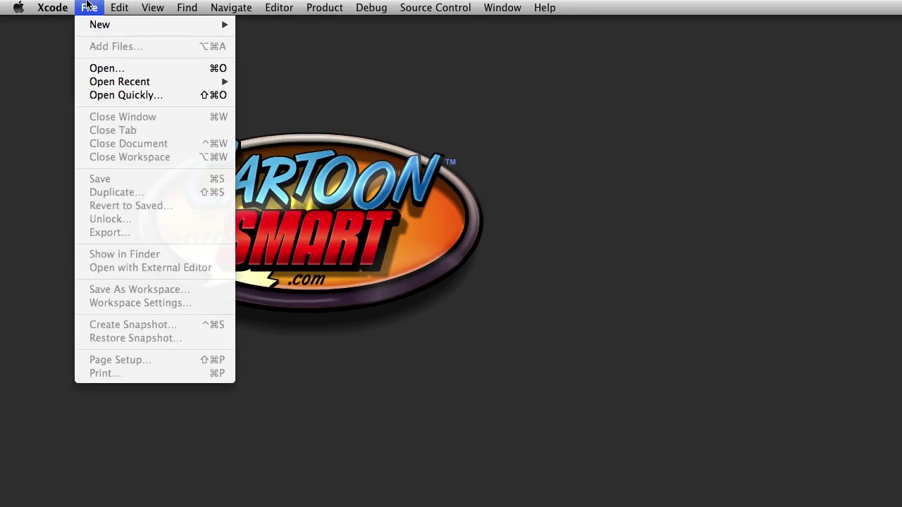
pyautogui.moveTo(115, 27)
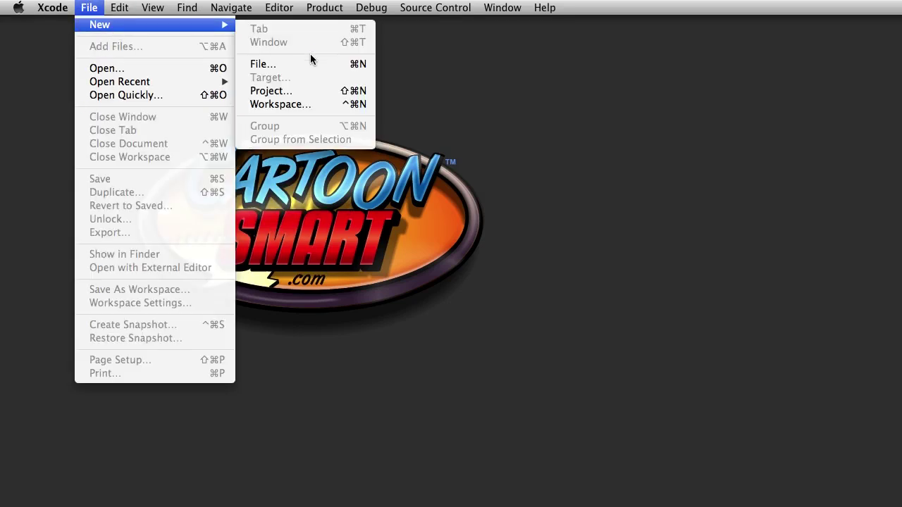
pyautogui.click(275, 90)
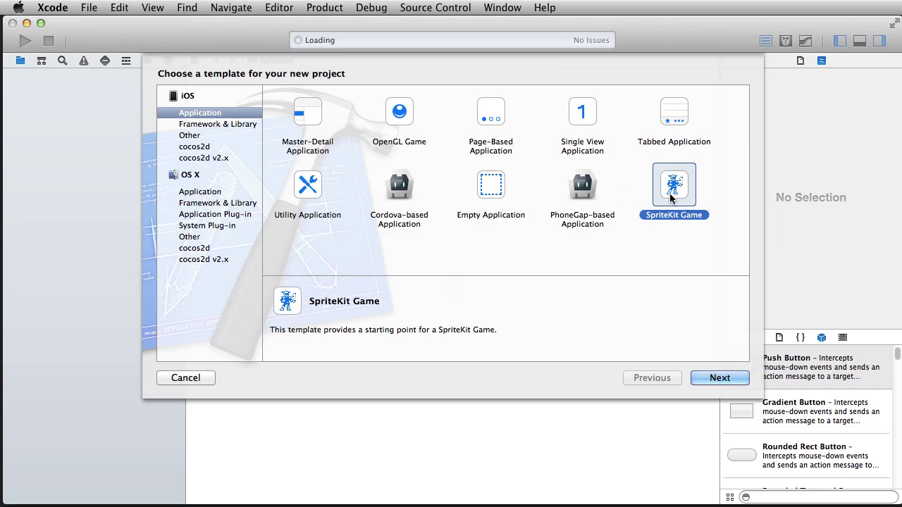
pyautogui.click(716, 378)
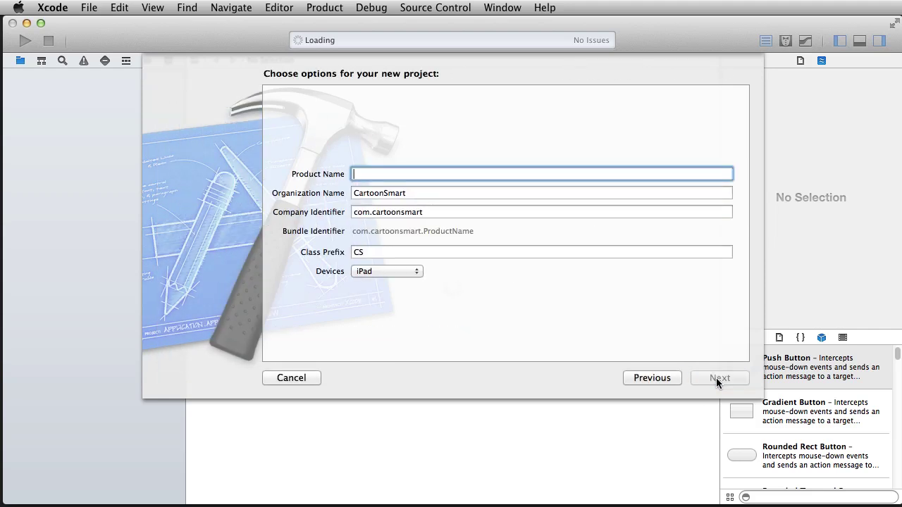
# - Set the new project's product name to SomeGame
pyautogui.write('So')
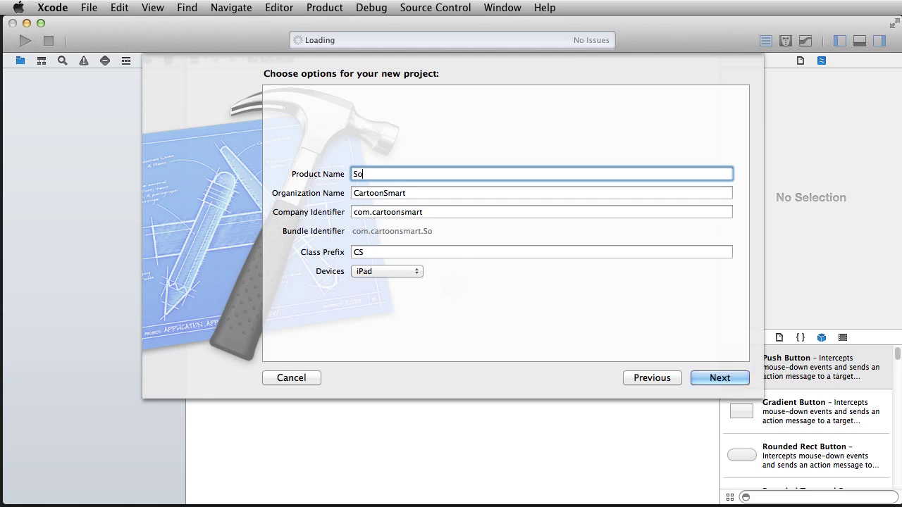
pyautogui.write('meGame')
pyautogui.press('Tab')
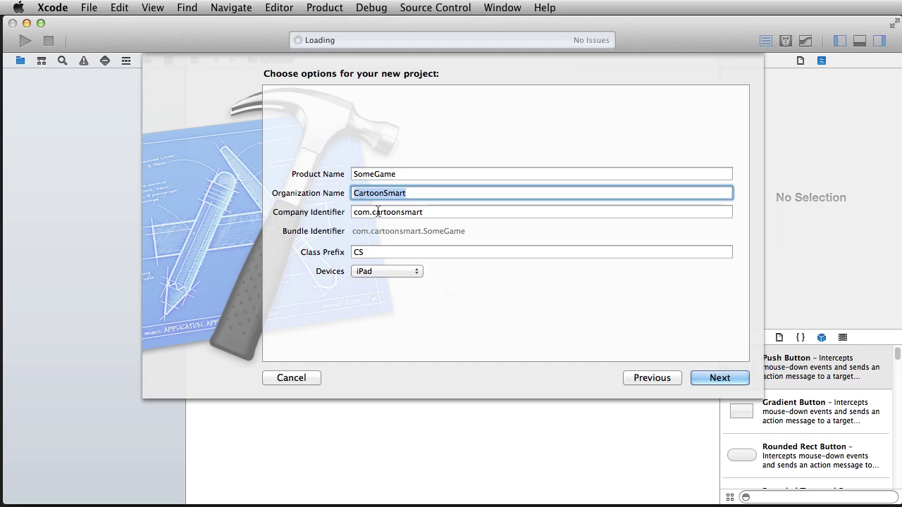
# - Examine the company identifier, product name, class prefix and device family options of the new project
pyautogui.moveTo(458, 213); pyautogui.dragTo(292, 224)
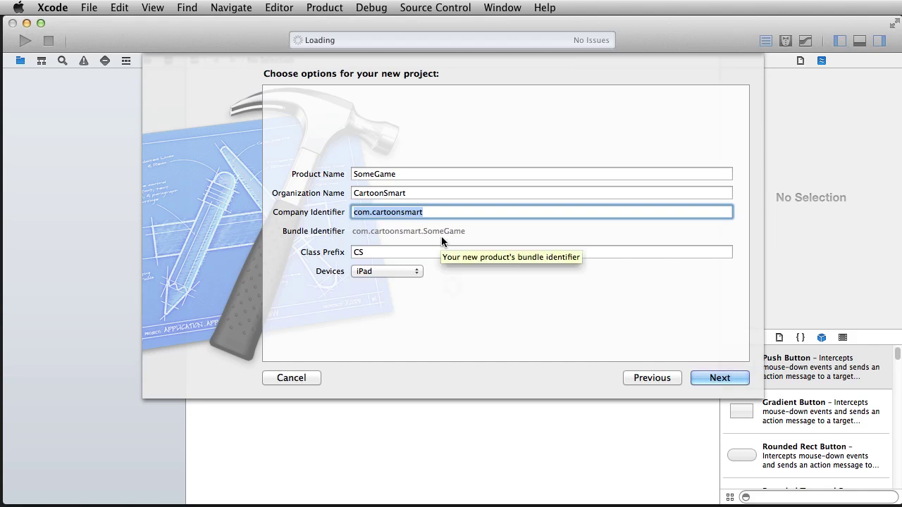
pyautogui.doubleClick(408, 176)
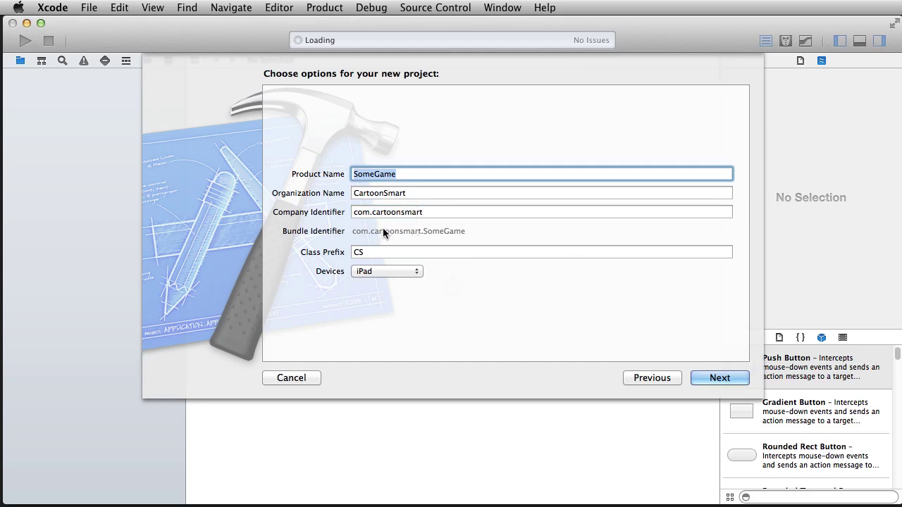
pyautogui.click(371, 252)
pyautogui.press('super+a')
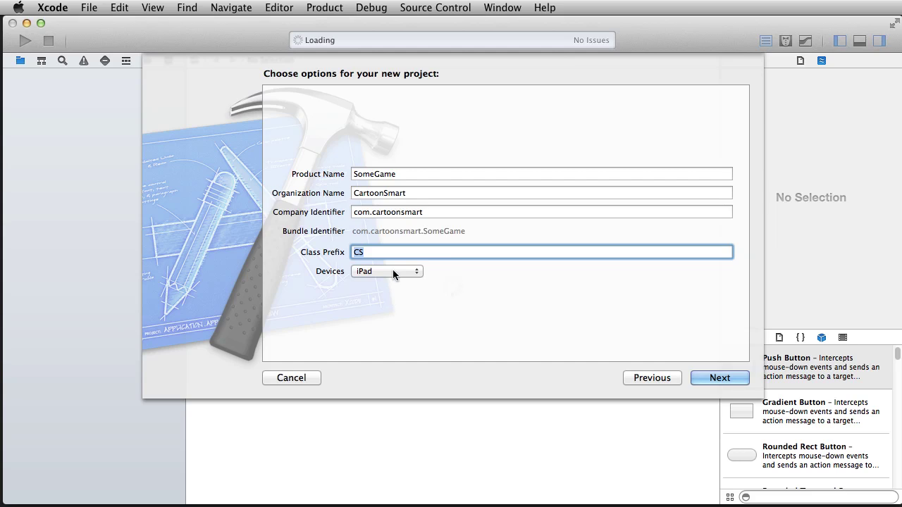
pyautogui.click(387, 270)
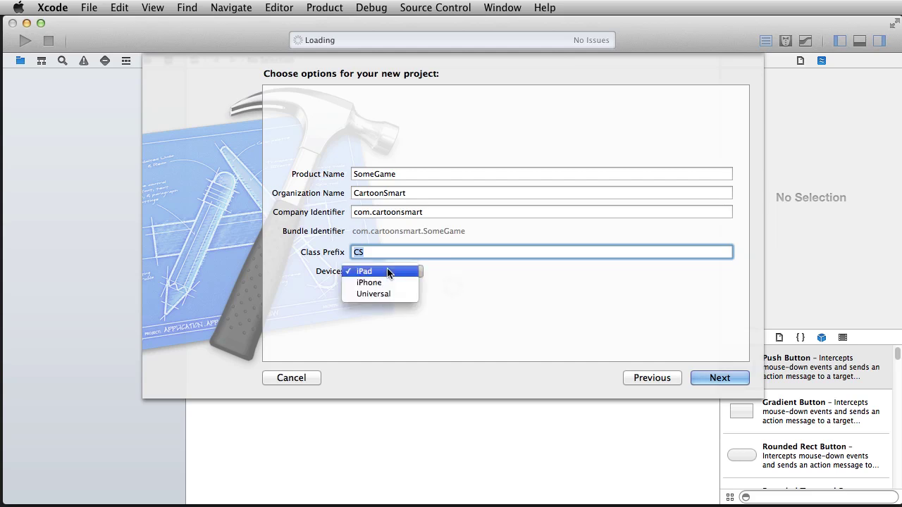
pyautogui.click(473, 255)
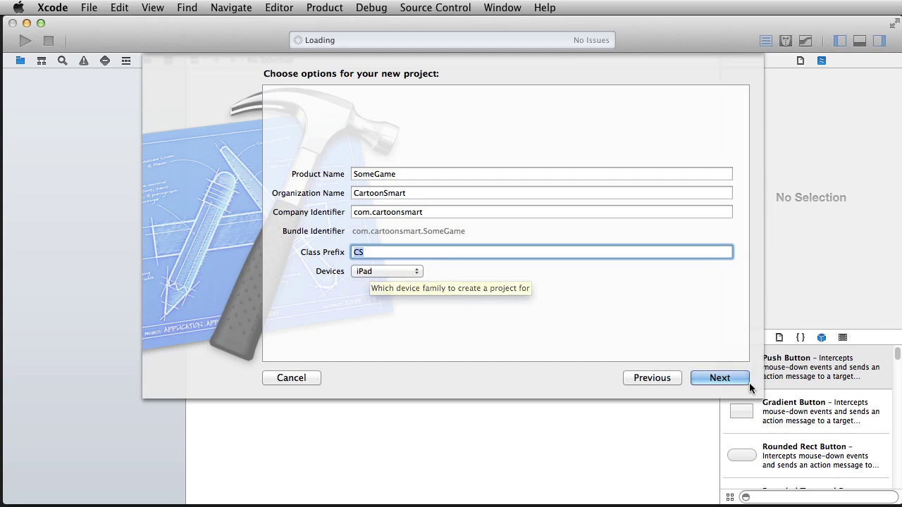
# - Set the device family to iPad and create the project in the Desktop folder
pyautogui.click(352, 271)
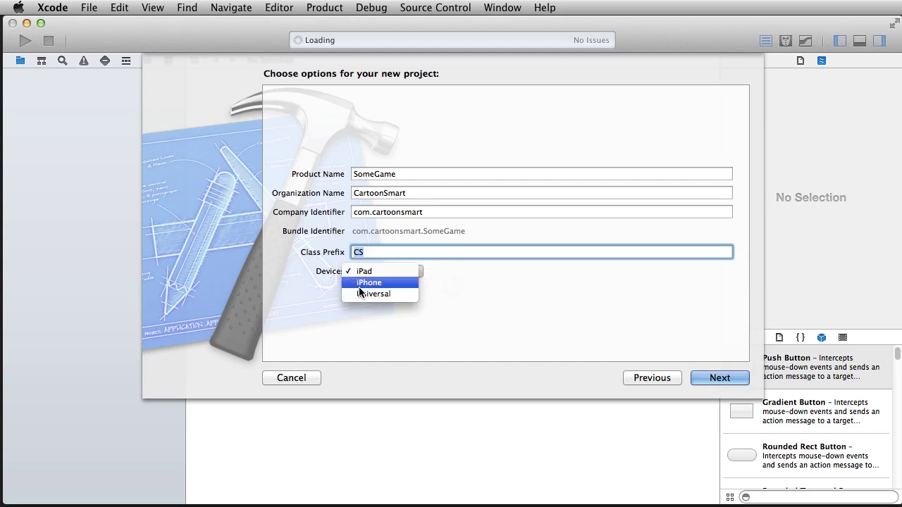
pyautogui.click(373, 294)
pyautogui.click(407, 274)
pyautogui.click(409, 247)
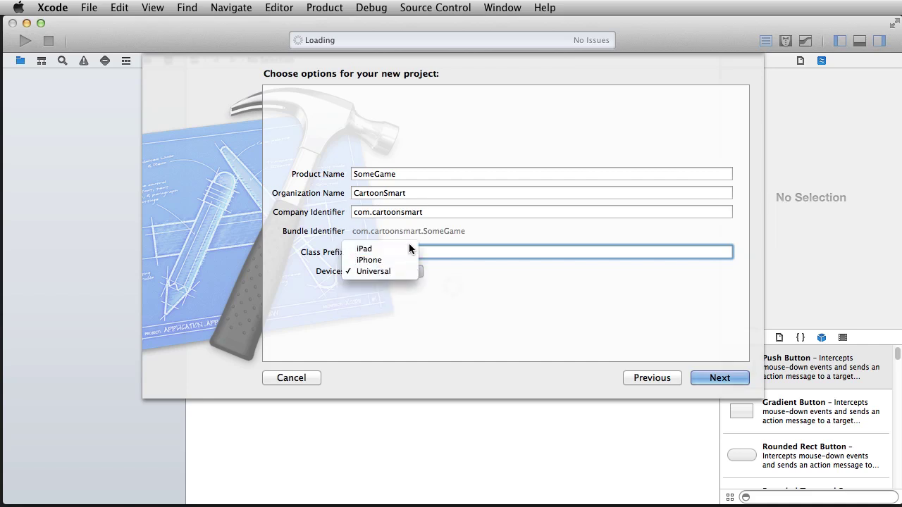
pyautogui.click(705, 375)
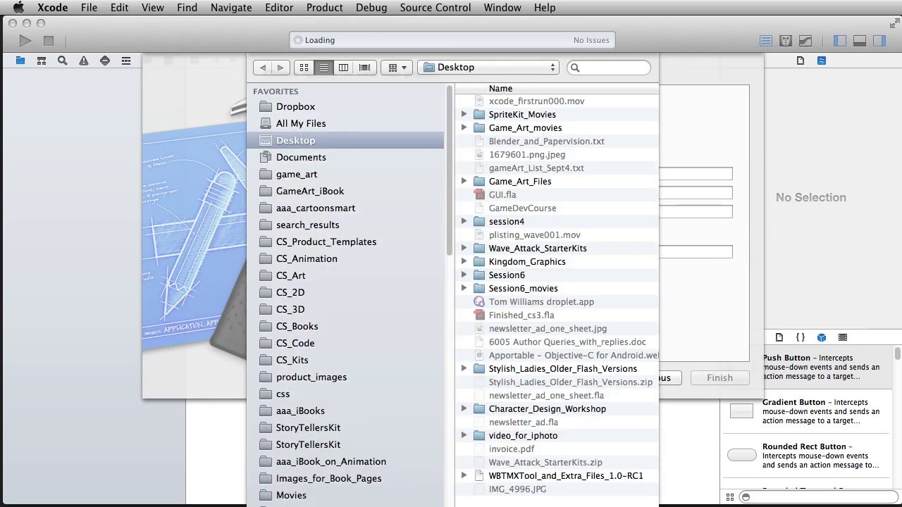
pyautogui.press('Return')
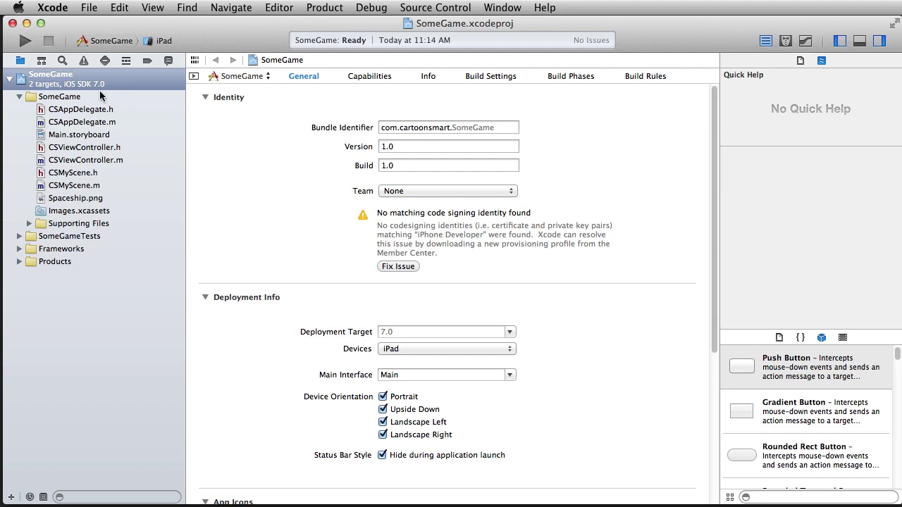
# - View the CSMyScene.m source file and return to the SomeGame project's general settings
pyautogui.click(87, 186)
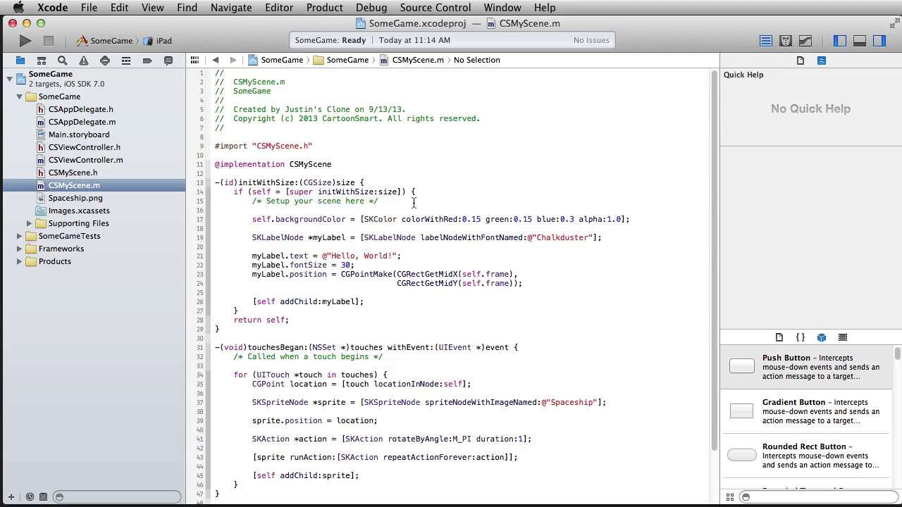
pyautogui.click(26, 79)
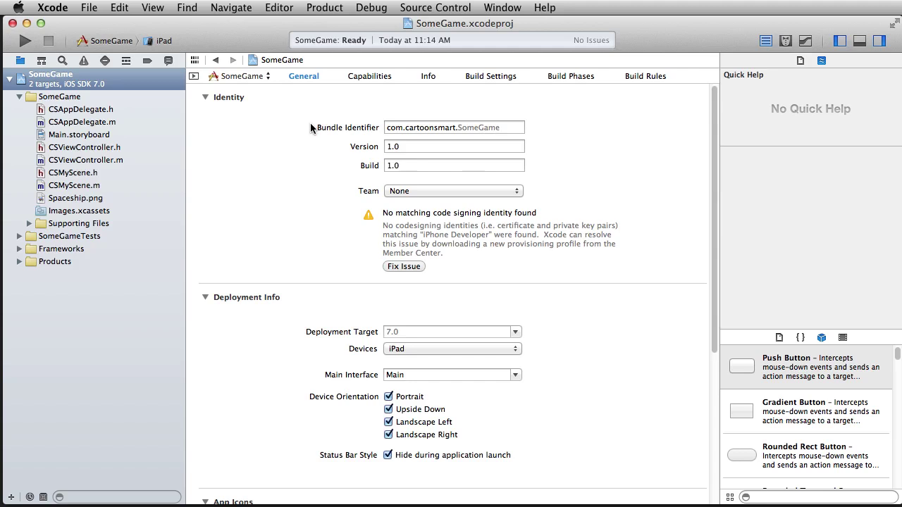
# - Try other version numbers for the app and restore the version to 1.0
pyautogui.click(436, 150)
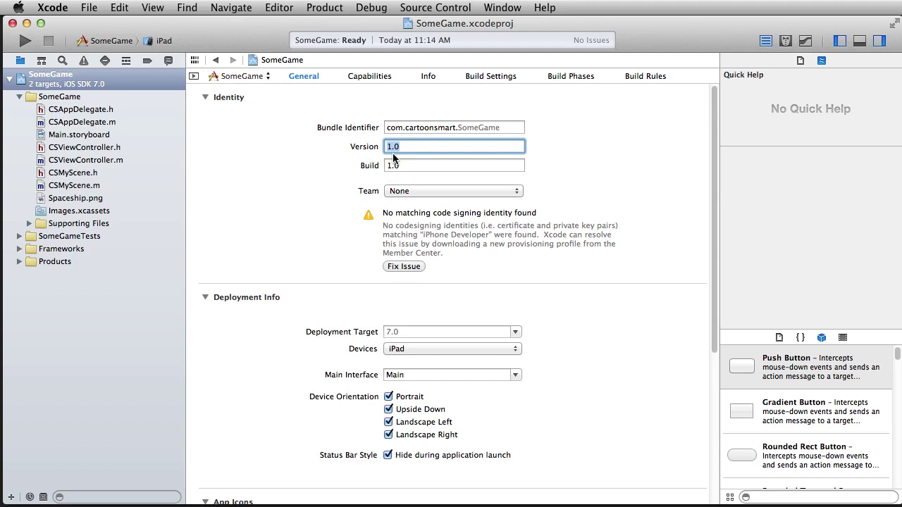
pyautogui.click(412, 149)
pyautogui.press('BackSpace')
pyautogui.write('1')
pyautogui.doubleClick(408, 148)
pyautogui.click(422, 149)
pyautogui.press('BackSpace')
pyautogui.write('4')
pyautogui.press('BackSpace')
pyautogui.write('0')
pyautogui.press('Tab')
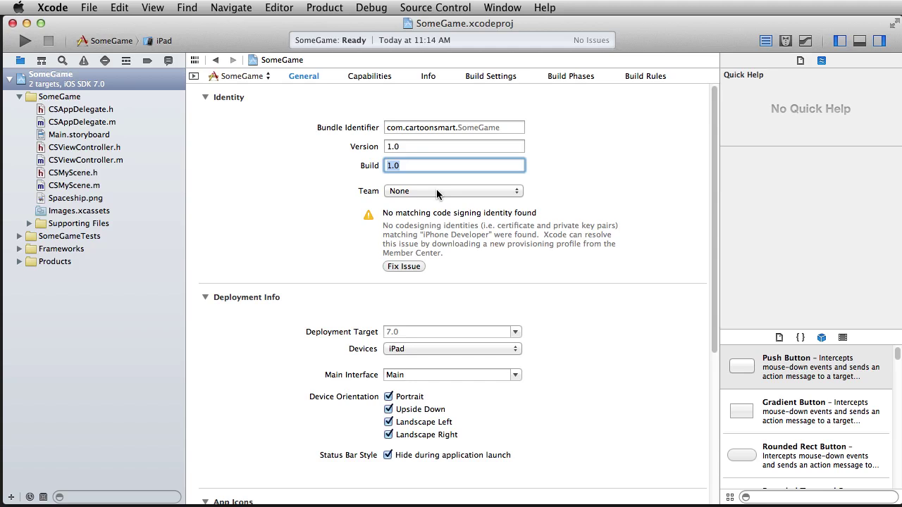
# - Try build number 56 and restore the build number to 1.0
pyautogui.write('56')
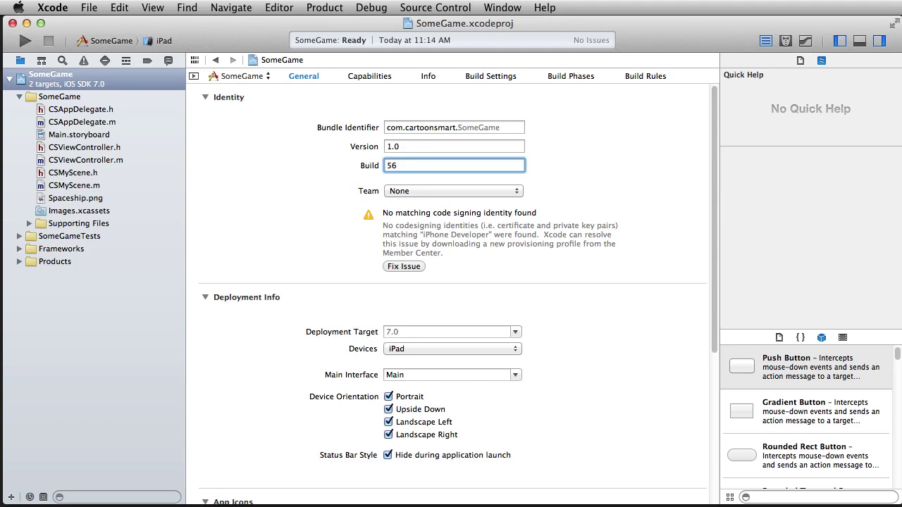
pyautogui.press('BackSpace')
pyautogui.press('BackSpace')
pyautogui.write('1.0')
# - Assign the Cartoon Smart LLC development team to the SomeGame target
pyautogui.click(399, 191)
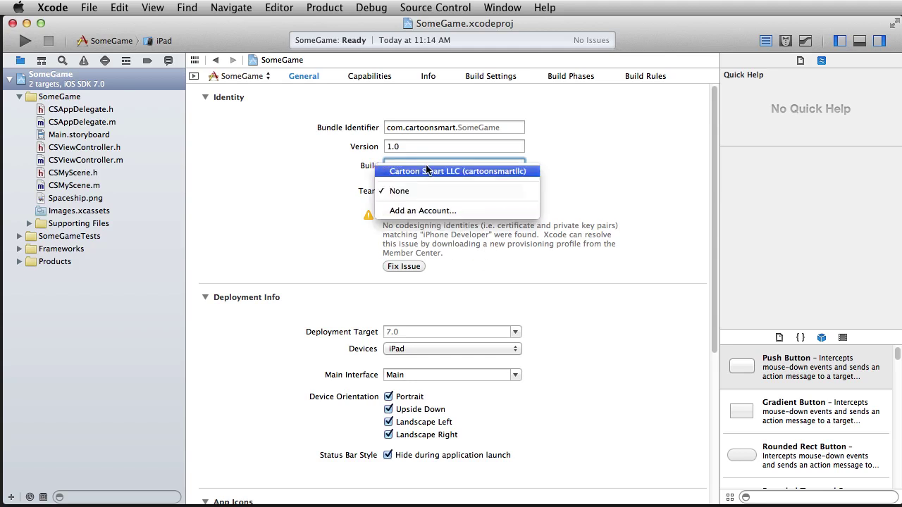
pyautogui.click(427, 171)
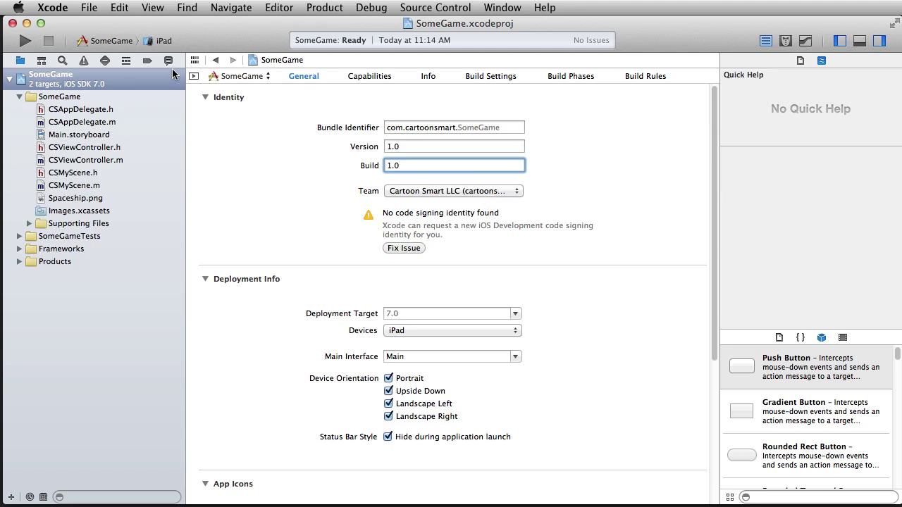
pyautogui.click(165, 41)
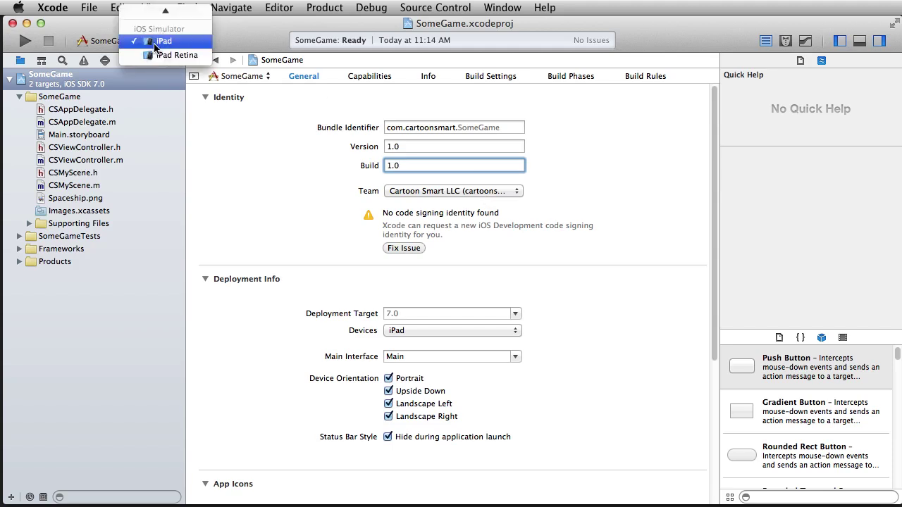
pyautogui.moveTo(166, 11)
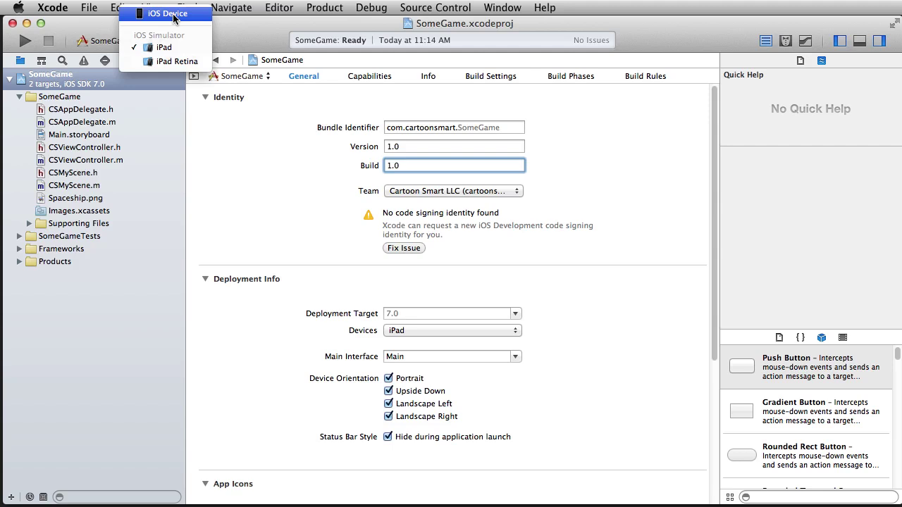
pyautogui.click(233, 35)
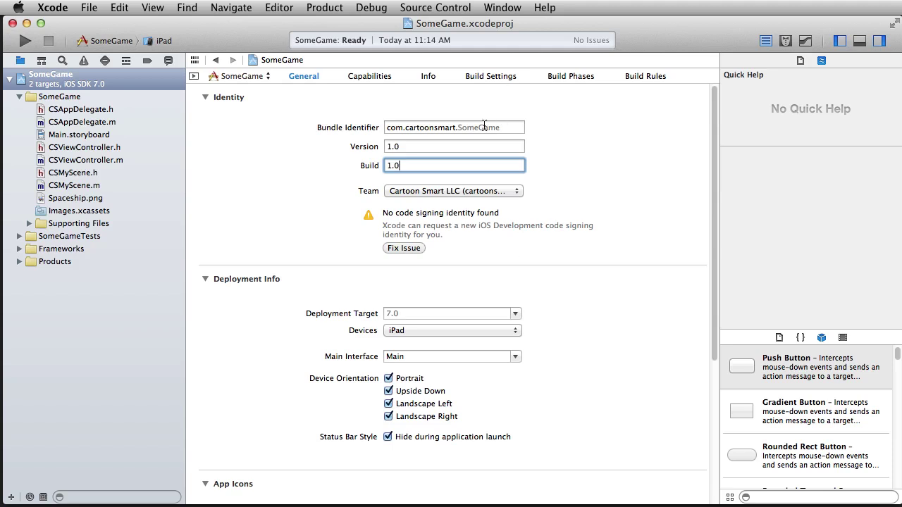
pyautogui.click(458, 129)
pyautogui.moveTo(458, 129); pyautogui.dragTo(503, 129)
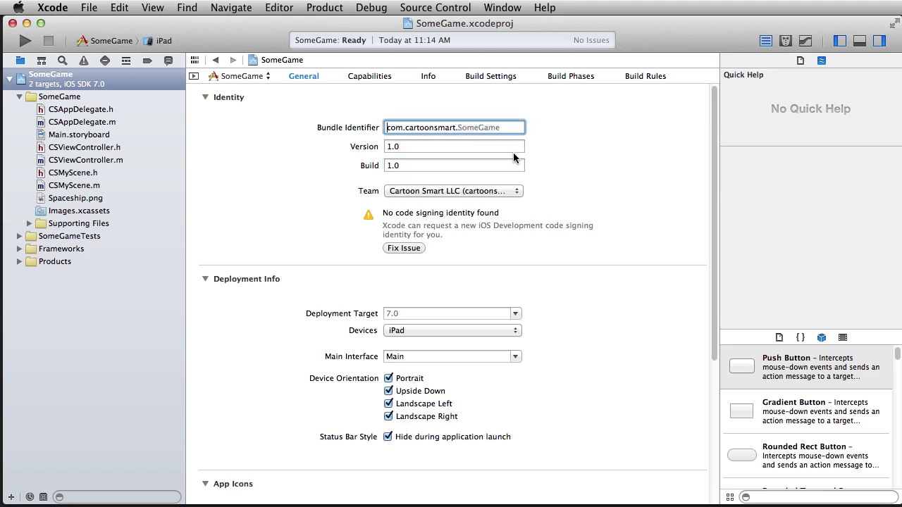
# - Set the run destination of the SomeGame scheme to iOS Device
pyautogui.click(163, 42)
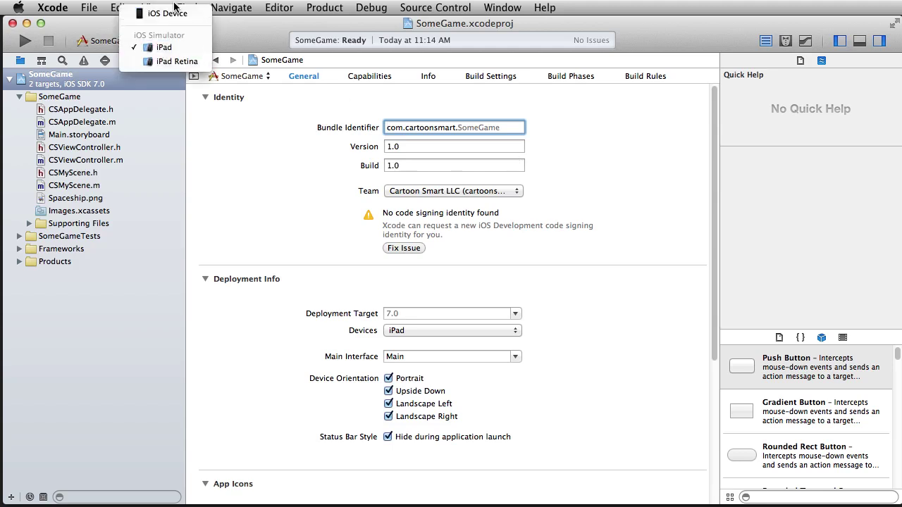
pyautogui.click(157, 15)
pyautogui.click(180, 41)
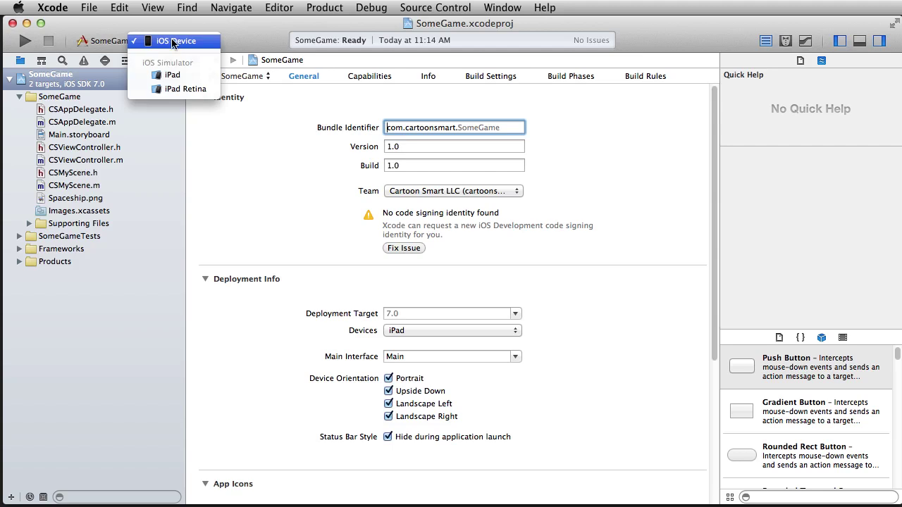
pyautogui.click(186, 41)
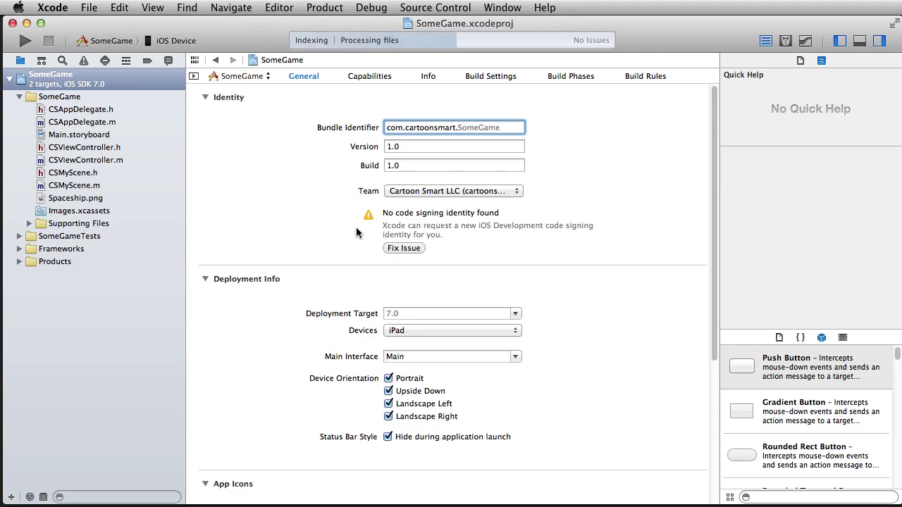
# - Inspect the contents of the project's Products group and collapse it again
pyautogui.click(19, 262)
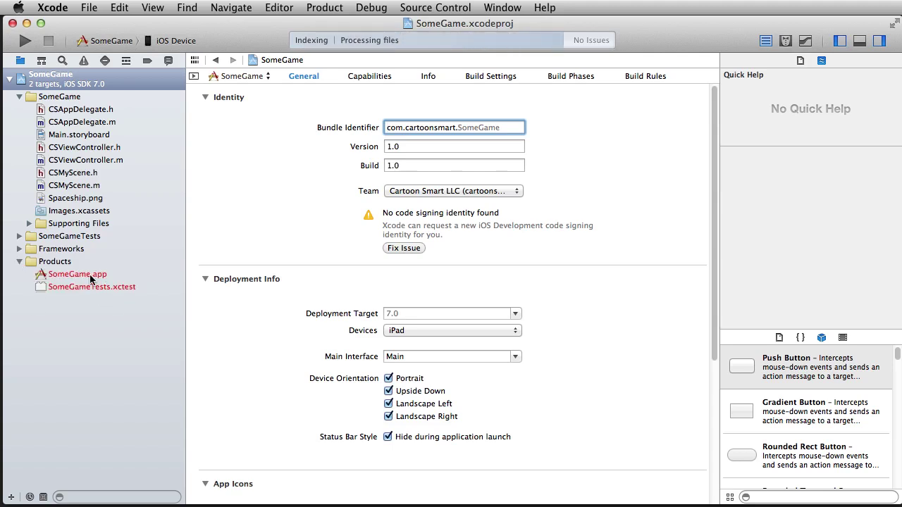
pyautogui.click(19, 263)
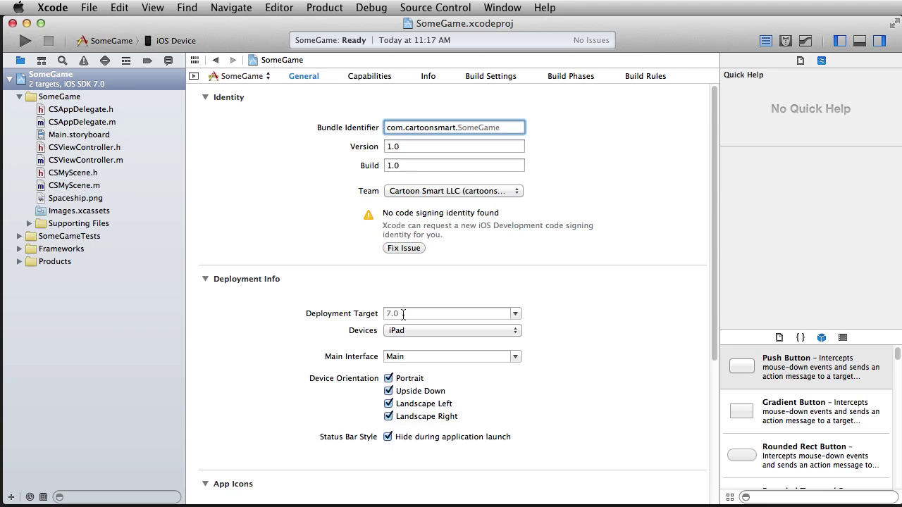
# - Set the deployment target to 7.0 in the deployment info
pyautogui.click(516, 315)
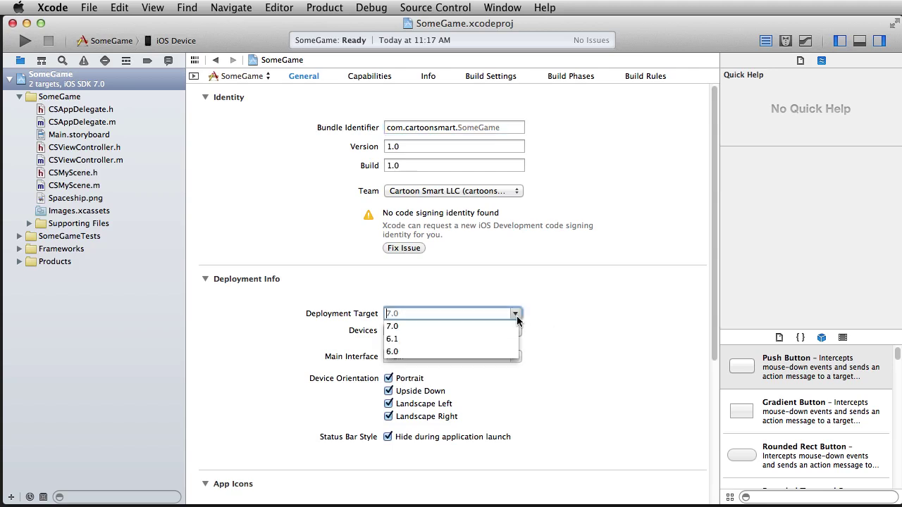
pyautogui.click(423, 326)
pyautogui.click(338, 284)
pyautogui.click(206, 281)
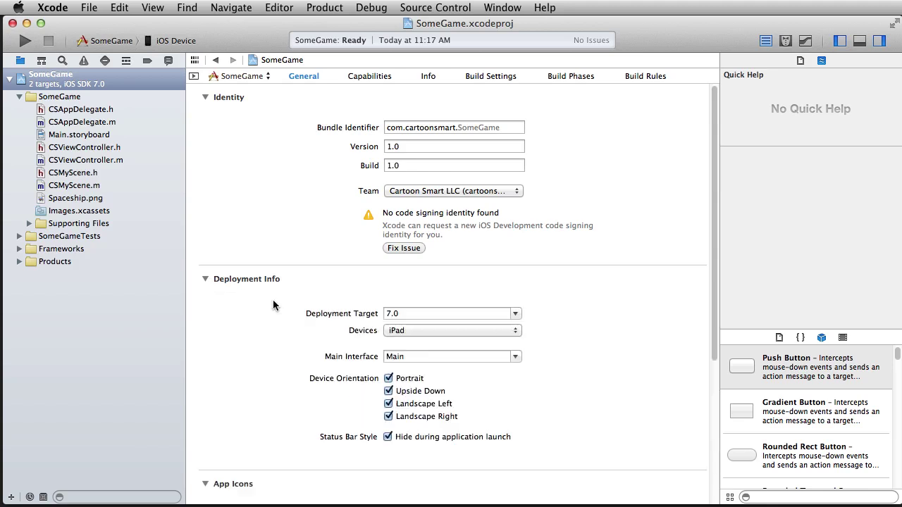
# - Review the device family choices in the deployment info, keeping iPad selected
pyautogui.scroll(-1, 522, 404)
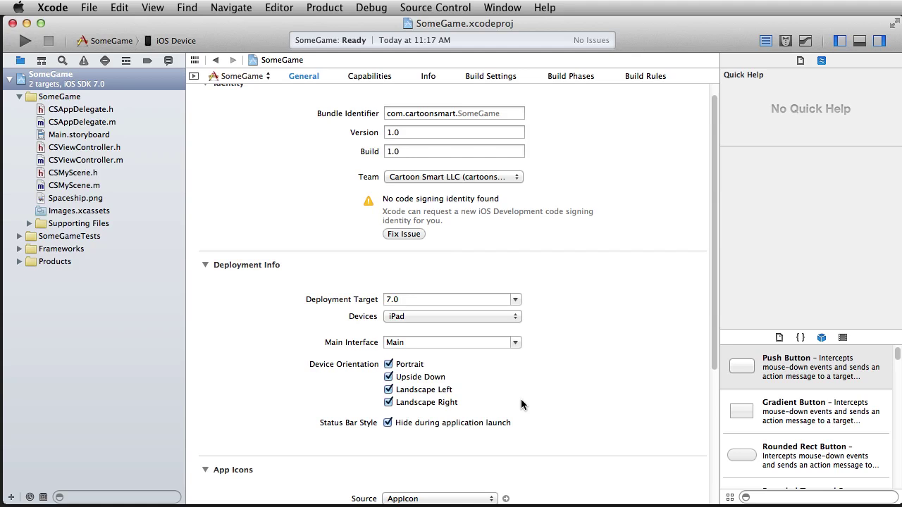
pyautogui.click(464, 320)
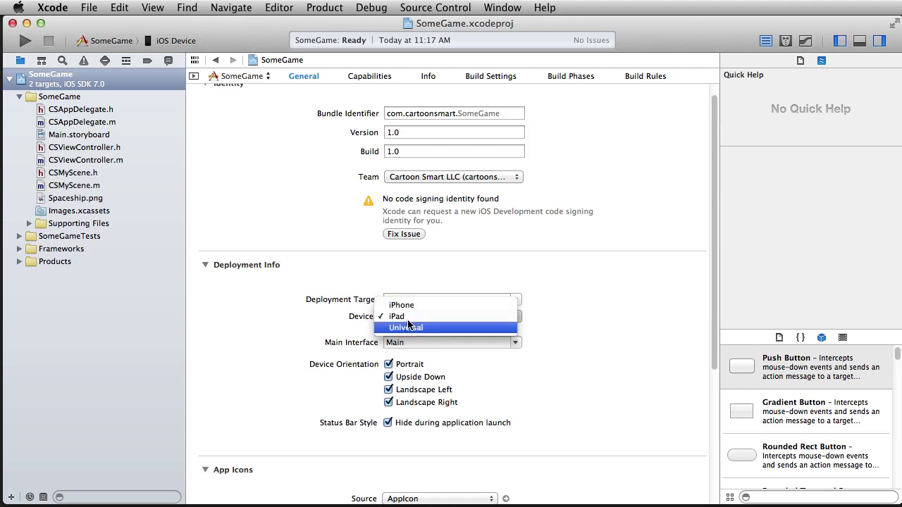
pyautogui.click(226, 294)
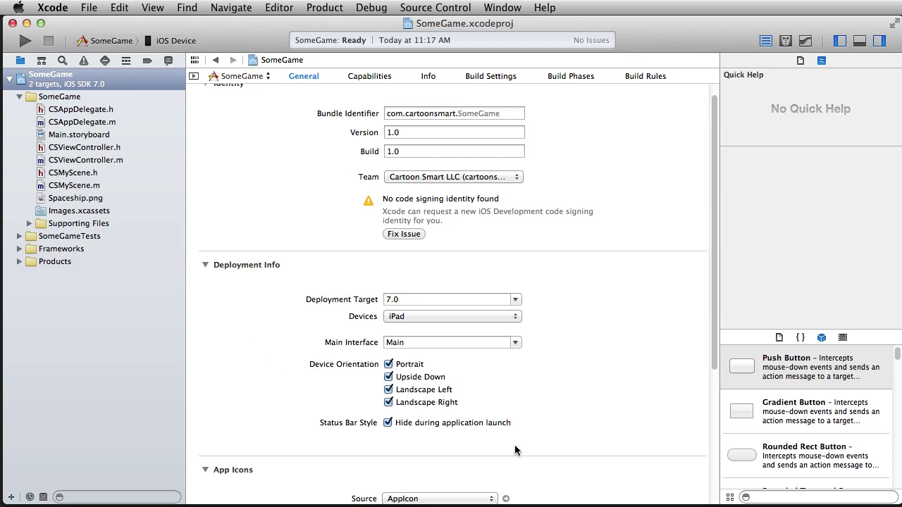
# - Disable the Portrait and Upside Down device orientations, leaving Landscape Left and Landscape Right enabled
pyautogui.scroll(-3, 516, 443)
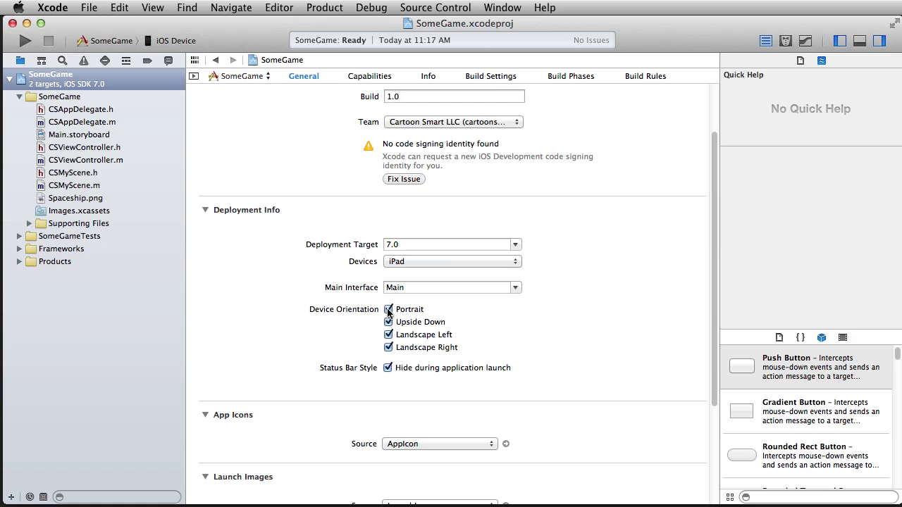
pyautogui.click(388, 310)
pyautogui.click(388, 322)
# - Inspect the AppIcon and LaunchImage sets in the Images.xcassets catalog
pyautogui.scroll(-2, 523, 468)
pyautogui.scroll(-5, 523, 468)
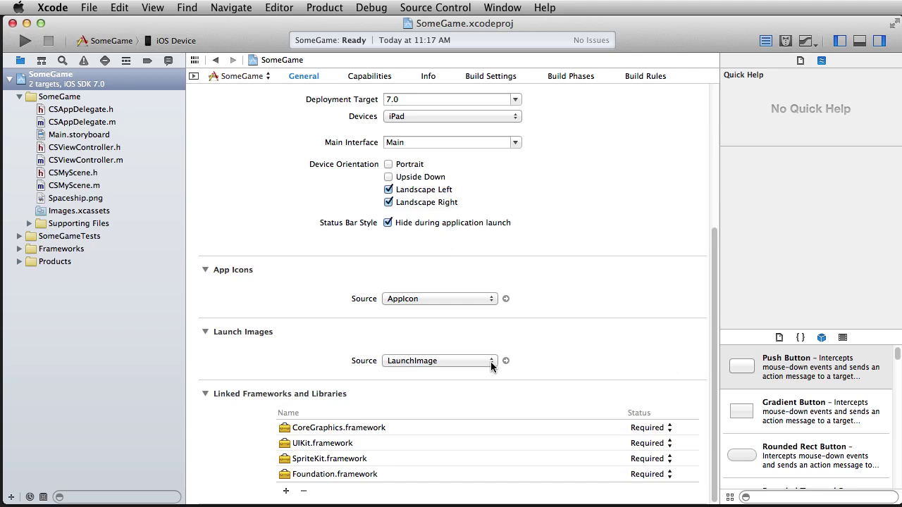
pyautogui.click(505, 299)
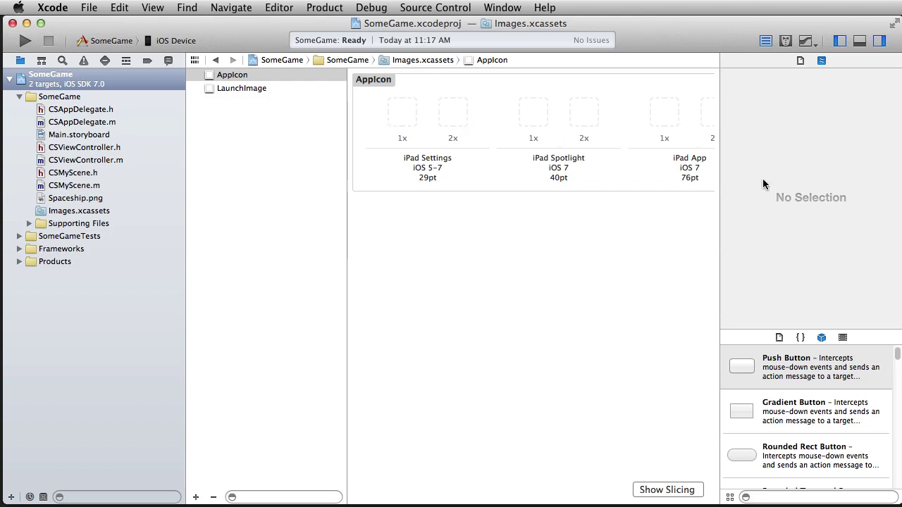
pyautogui.click(102, 211)
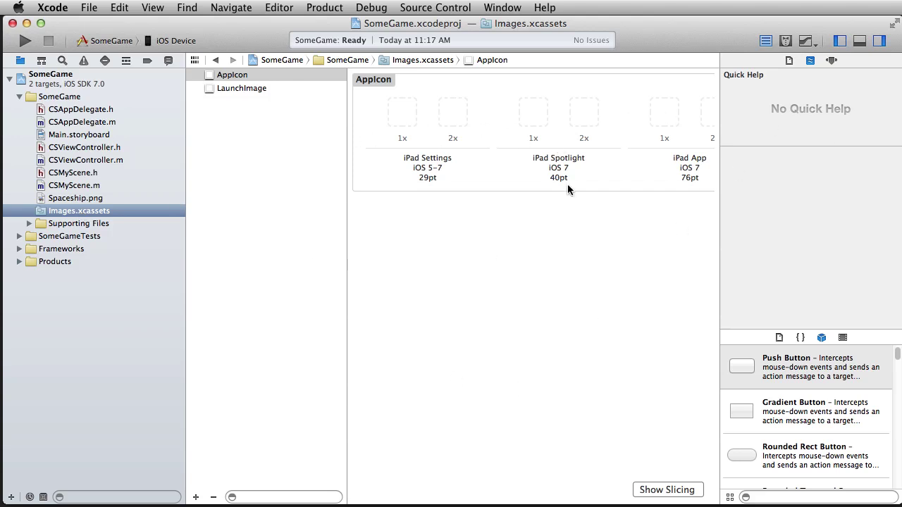
pyautogui.click(235, 89)
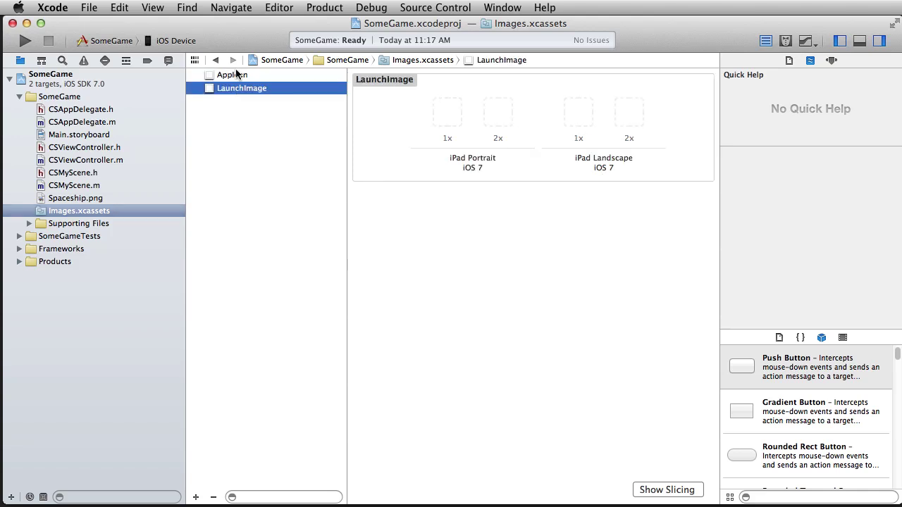
pyautogui.click(237, 77)
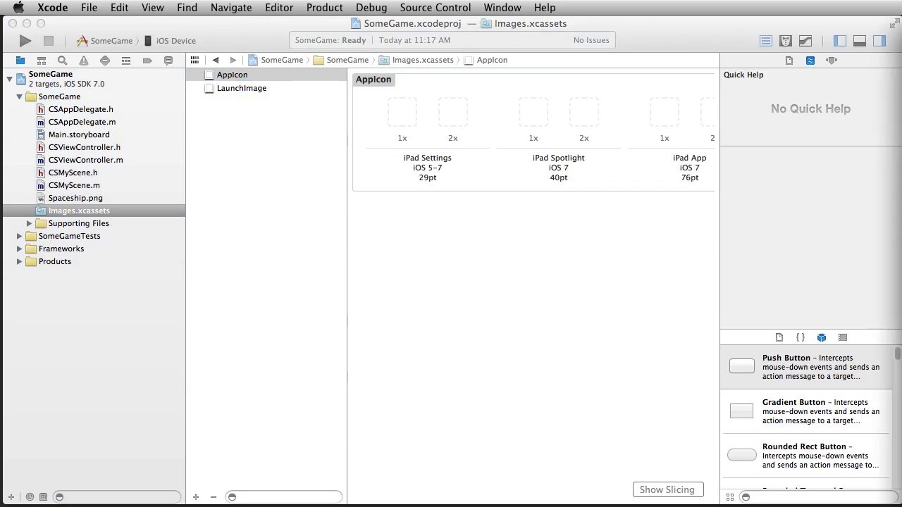
pyautogui.moveTo(467, 304); pyautogui.dragTo(312, 280)
pyautogui.moveTo(437, 504); pyautogui.dragTo(259, 365)
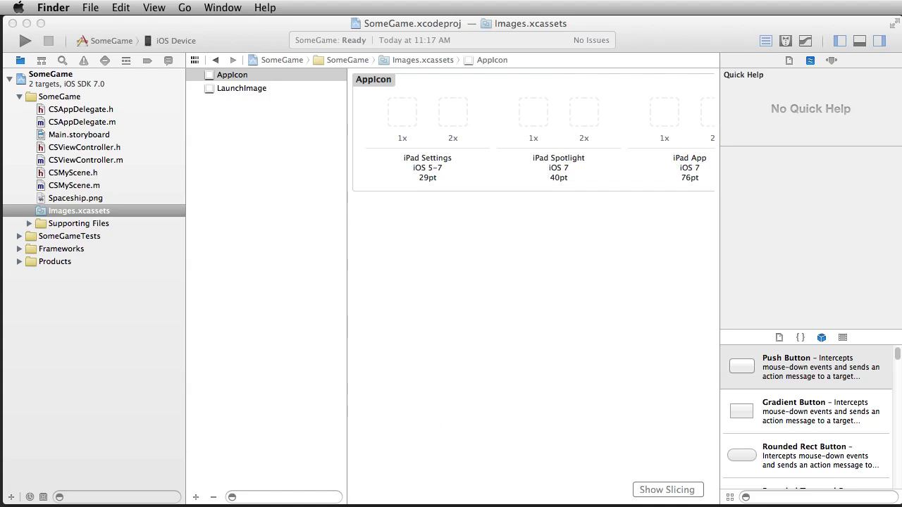
pyautogui.moveTo(318, 506); pyautogui.dragTo(276, 350)
pyautogui.click(275, 351)
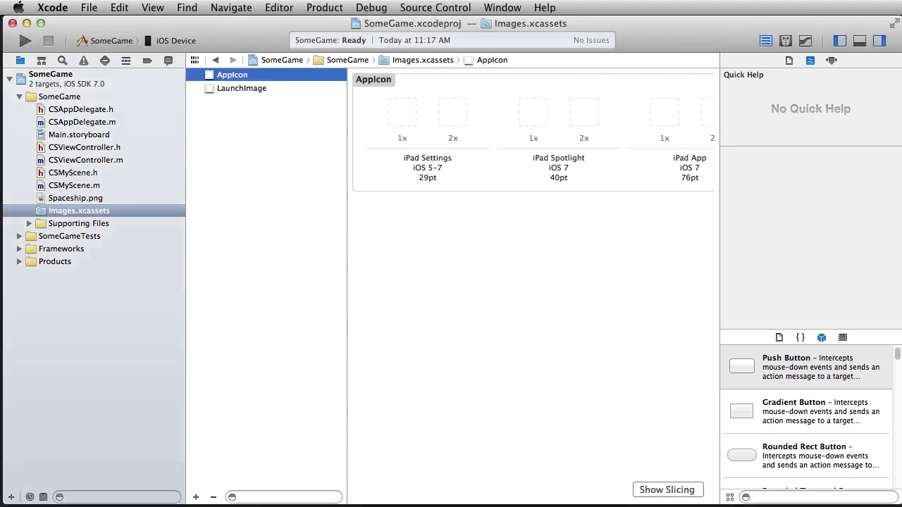
pyautogui.moveTo(395, 506); pyautogui.dragTo(256, 364)
pyautogui.click(256, 365)
pyautogui.press('super+Tab')
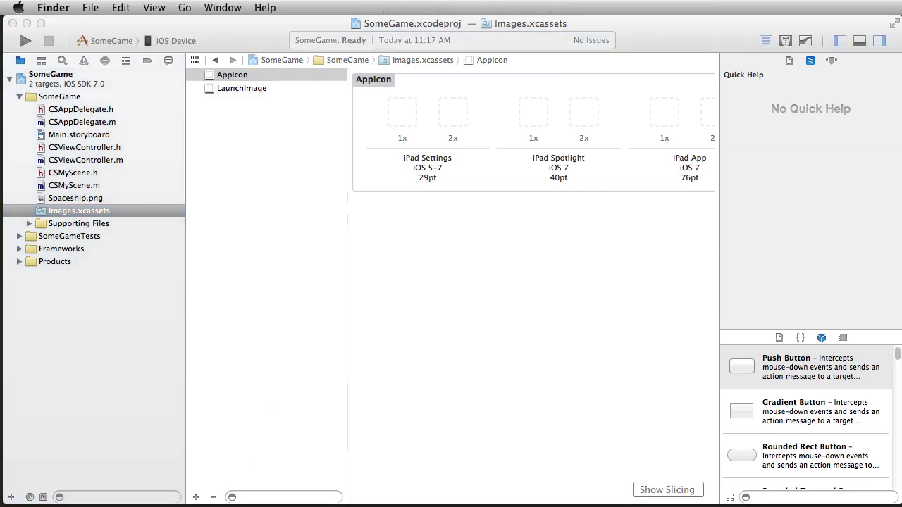
pyautogui.click(280, 343)
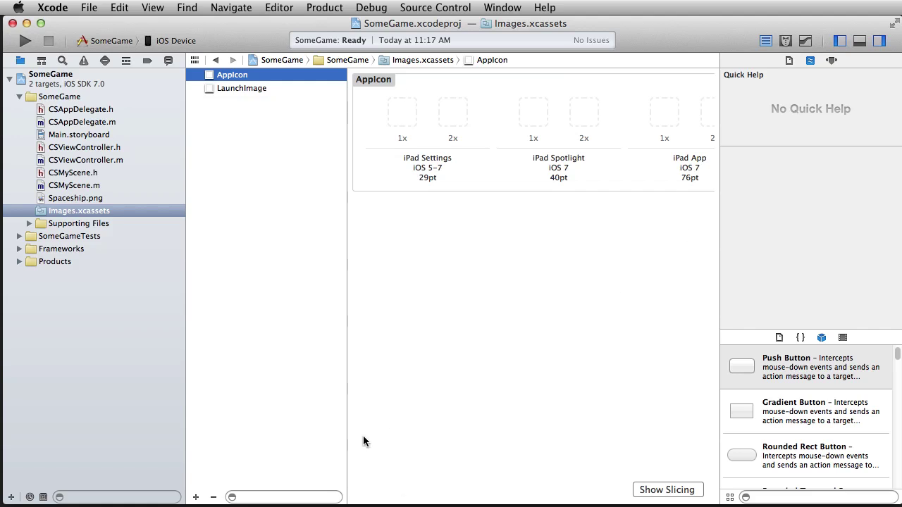
# - Add a new image set to Images.xcassets and name it Character
pyautogui.click(248, 506)
pyautogui.click(372, 82)
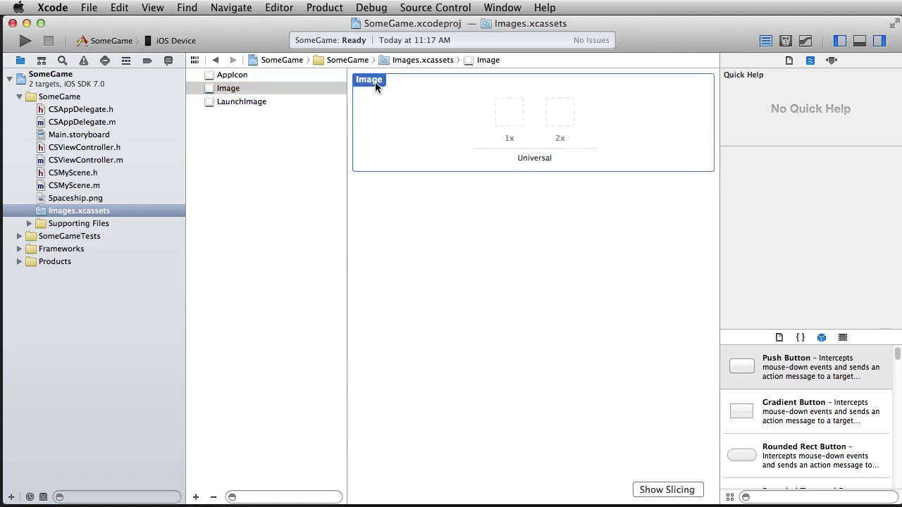
pyautogui.click(375, 82)
pyautogui.write('Character')
pyautogui.press('Return')
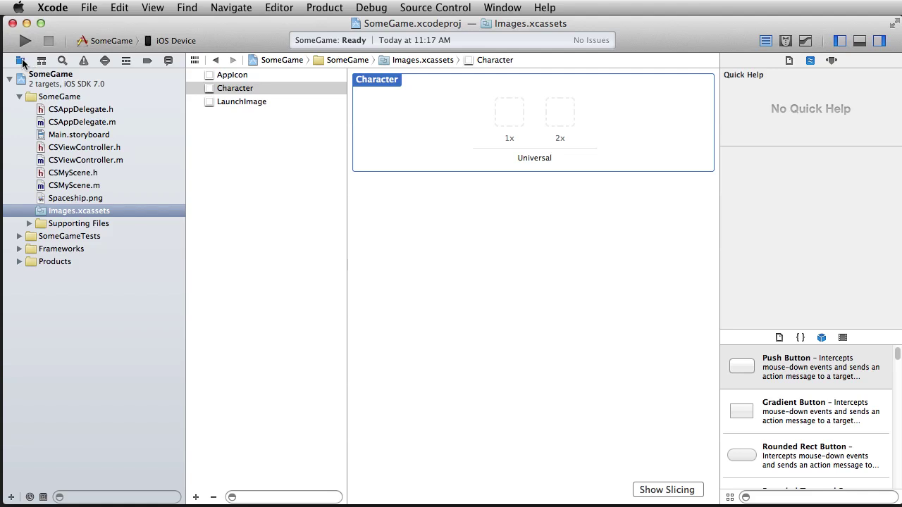
# - Look up CoreMotion.framework among the frameworks that can be linked to the SomeGame target, without adding it
pyautogui.click(55, 79)
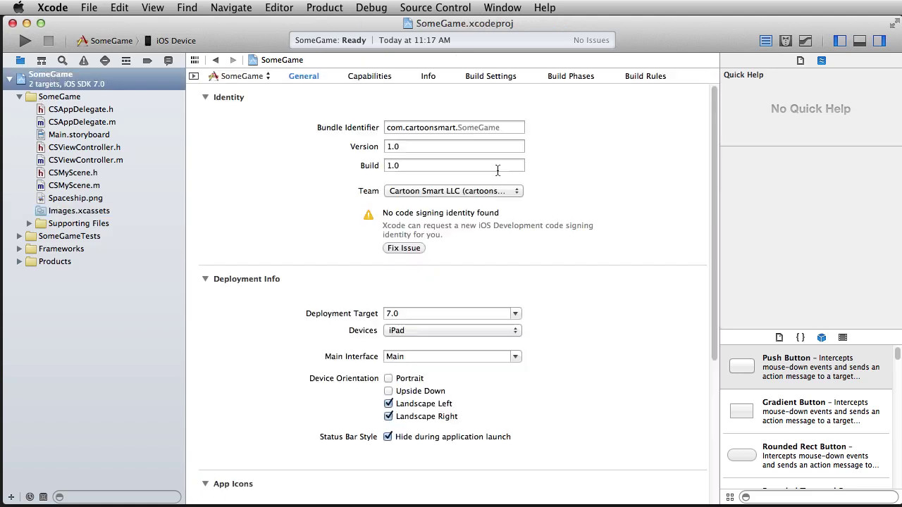
pyautogui.scroll(-10, 379, 362)
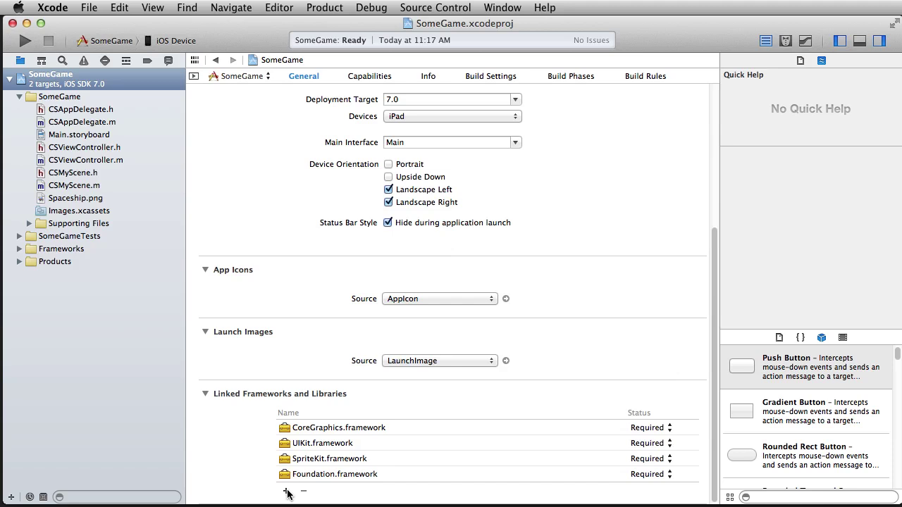
pyautogui.click(286, 491)
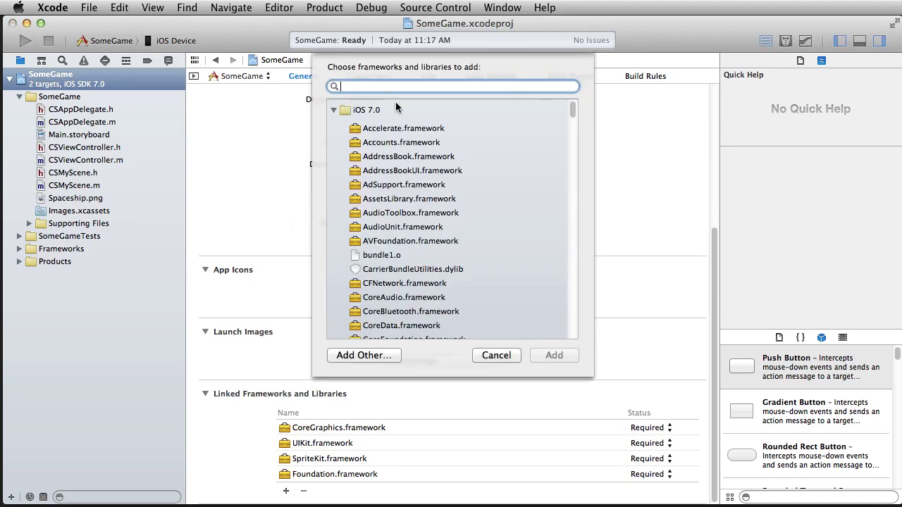
pyautogui.write('Core')
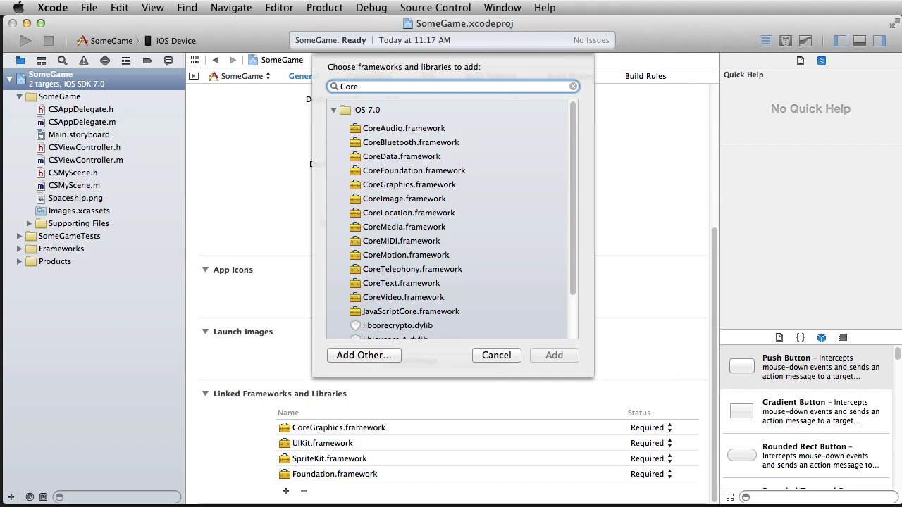
pyautogui.write('Moion')
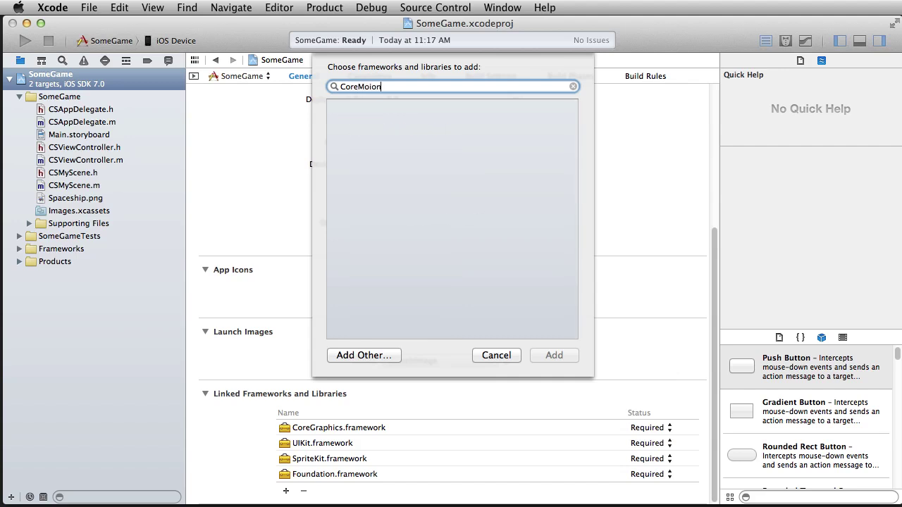
pyautogui.press('BackSpace')
pyautogui.press('BackSpace')
pyautogui.press('BackSpace')
pyautogui.write('tion')
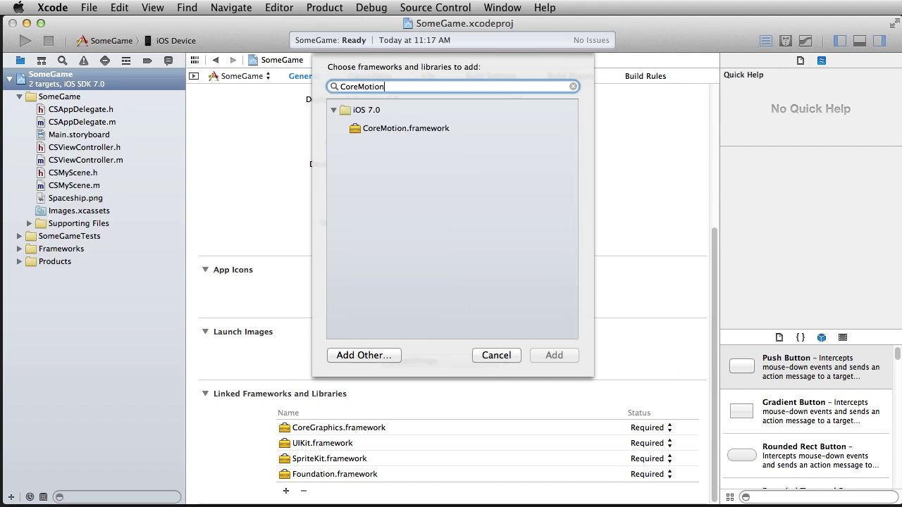
pyautogui.click(403, 128)
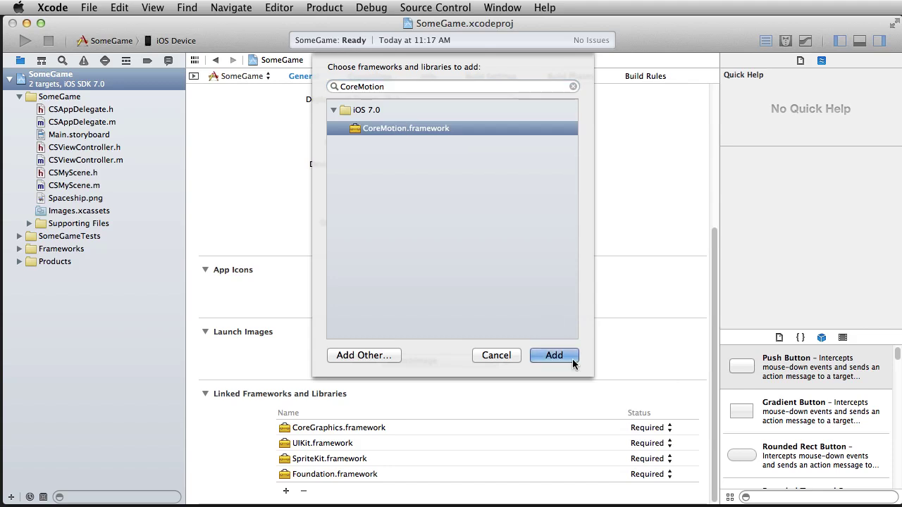
pyautogui.click(493, 355)
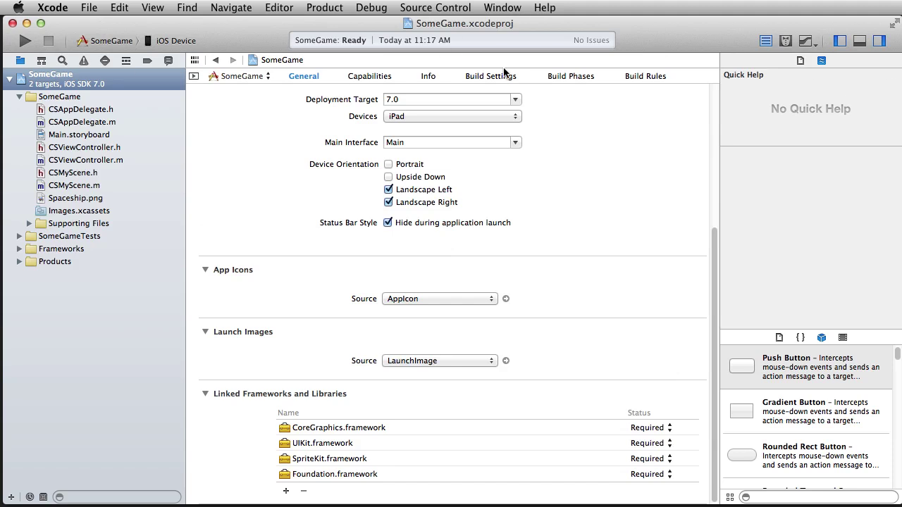
# - Hide and restore the navigator and utilities areas in turn, and briefly show the debug area
pyautogui.click(838, 41)
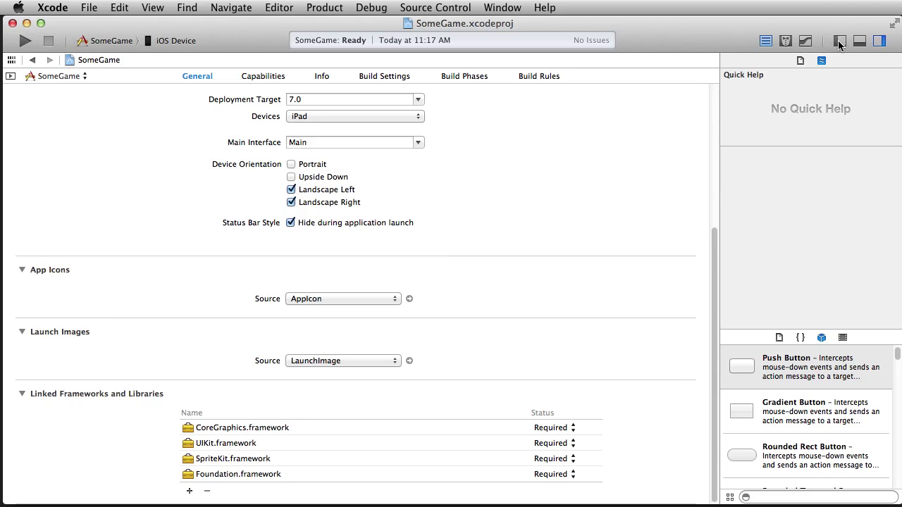
pyautogui.click(838, 41)
pyautogui.click(877, 44)
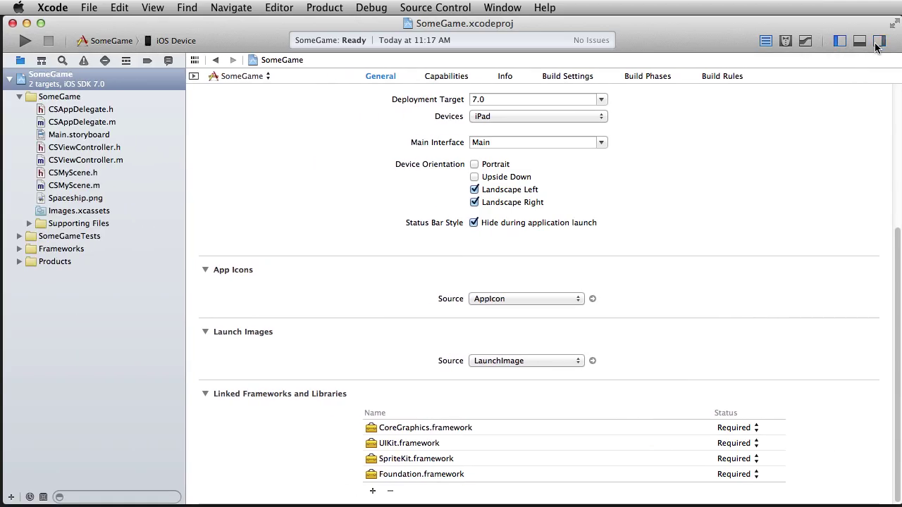
pyautogui.click(877, 43)
pyautogui.click(864, 43)
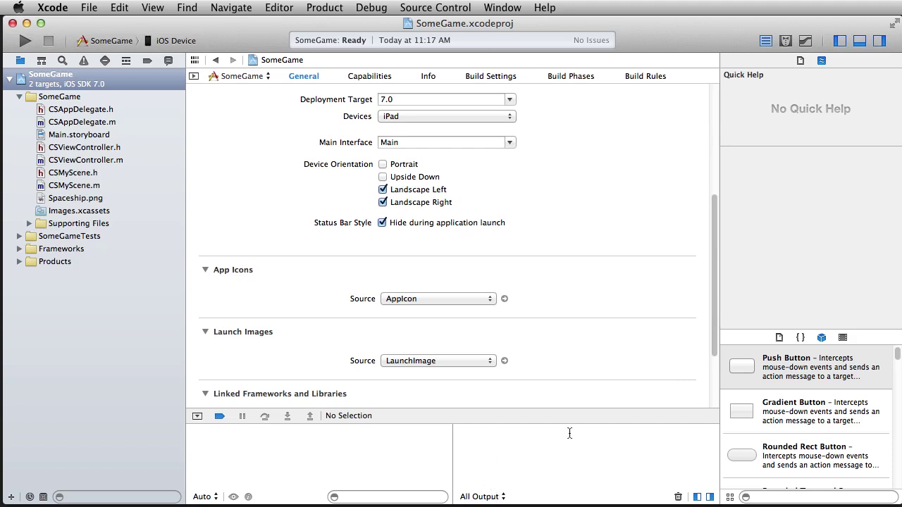
pyautogui.click(860, 41)
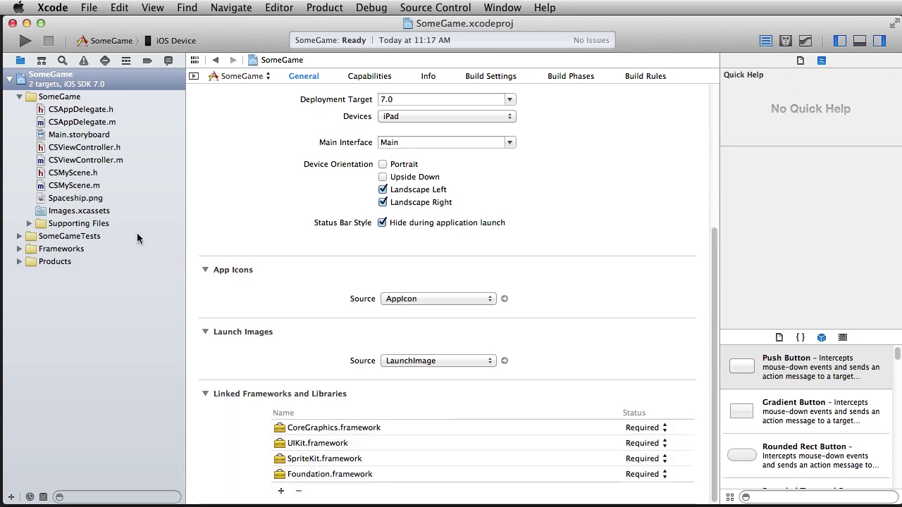
# - Open CSMyScene.m to view its template code and briefly show the debug area beneath it
pyautogui.click(62, 187)
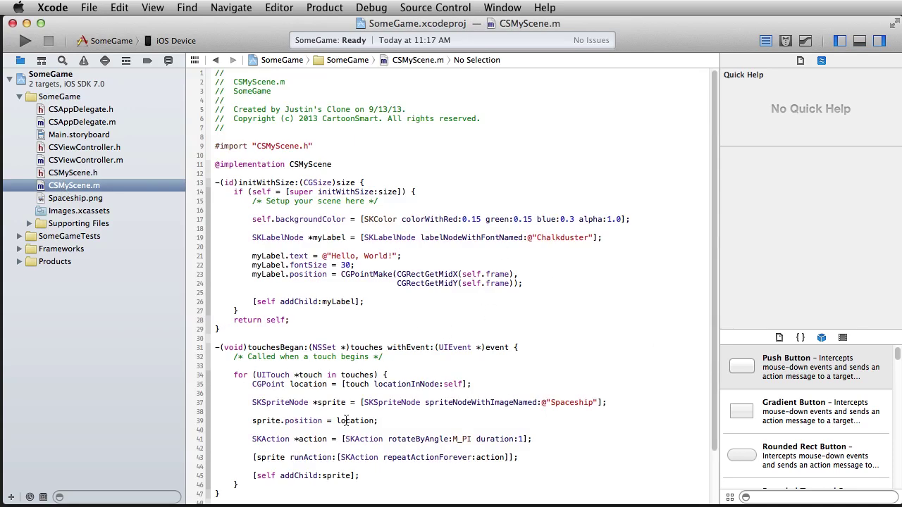
pyautogui.scroll(-1, 564, 475)
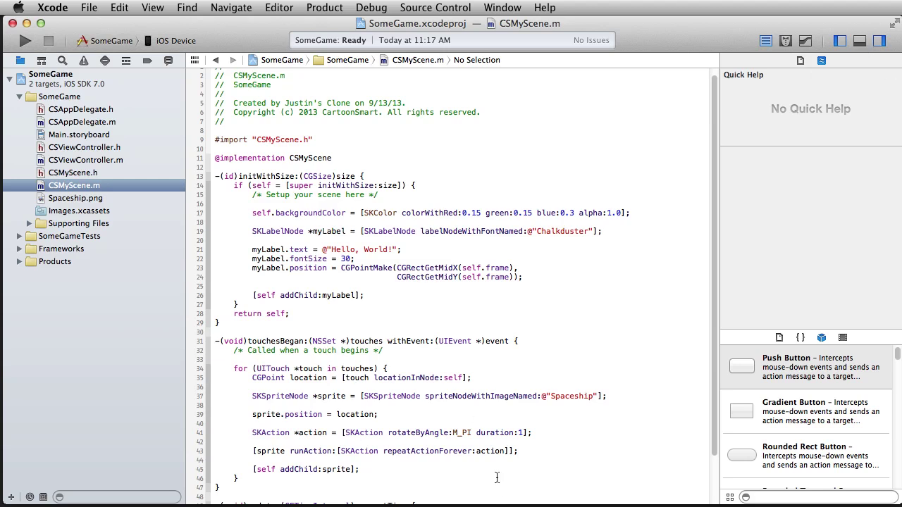
pyautogui.click(860, 41)
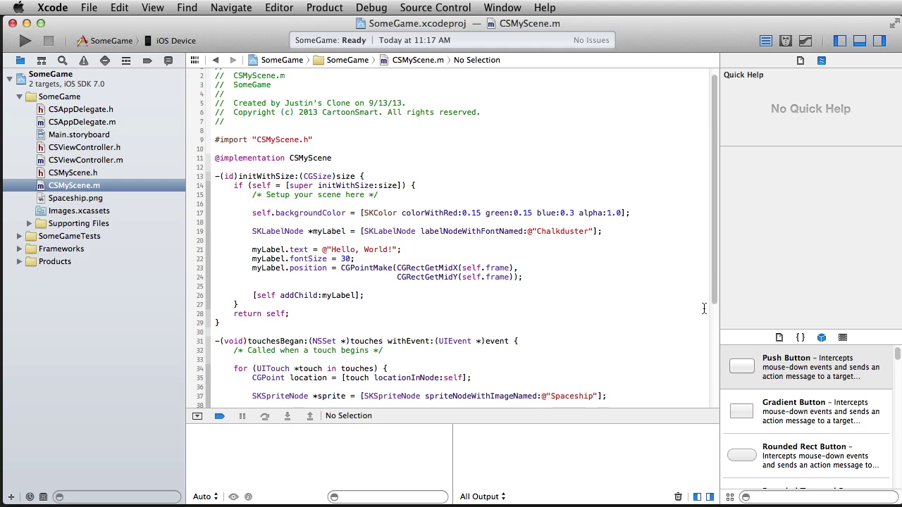
pyautogui.click(859, 40)
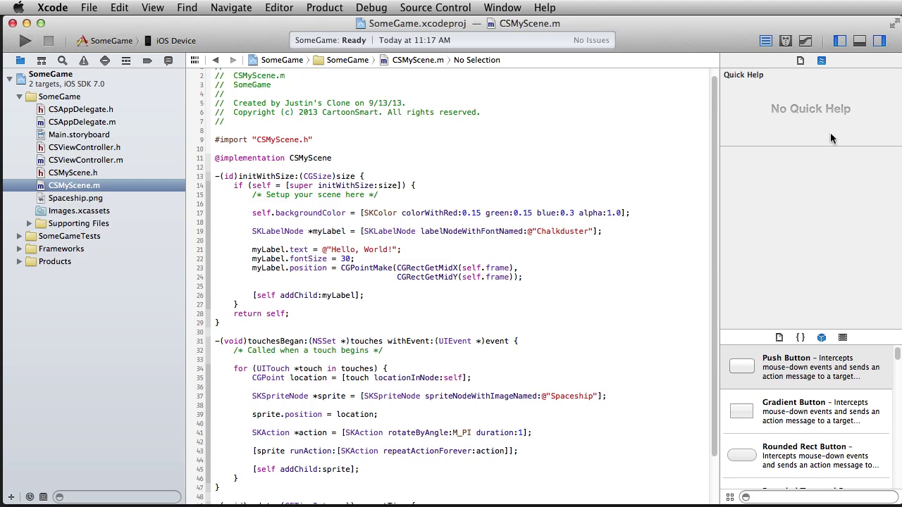
# - Display the Quick Help description for the SKSpriteNode class used in the touchesBegan method
pyautogui.click(275, 395)
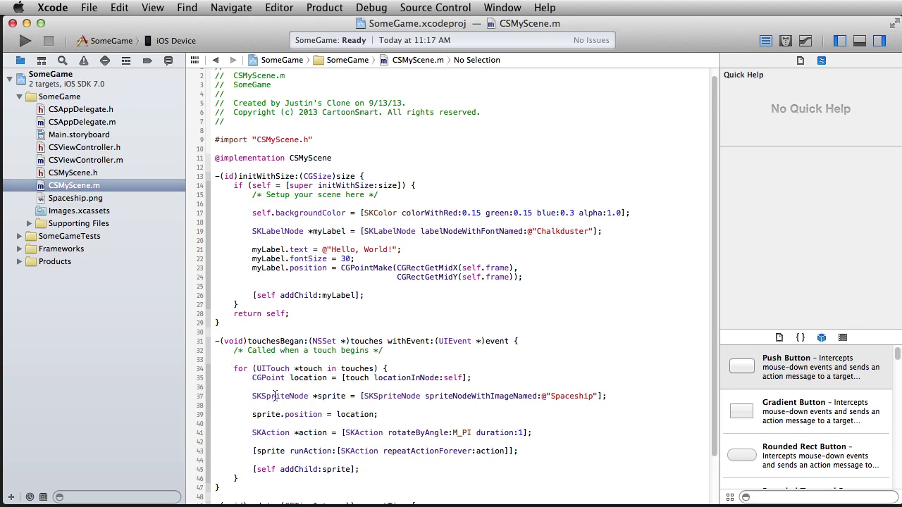
pyautogui.doubleClick(273, 396)
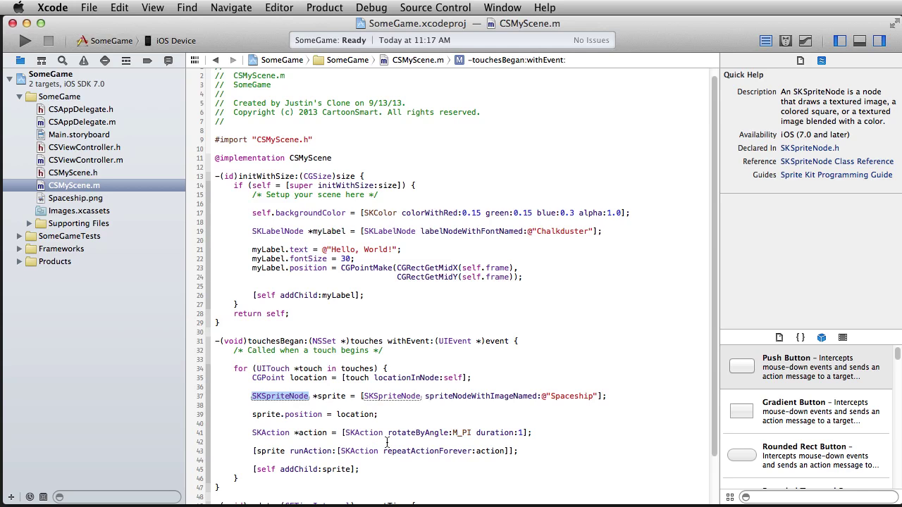
pyautogui.click(285, 396)
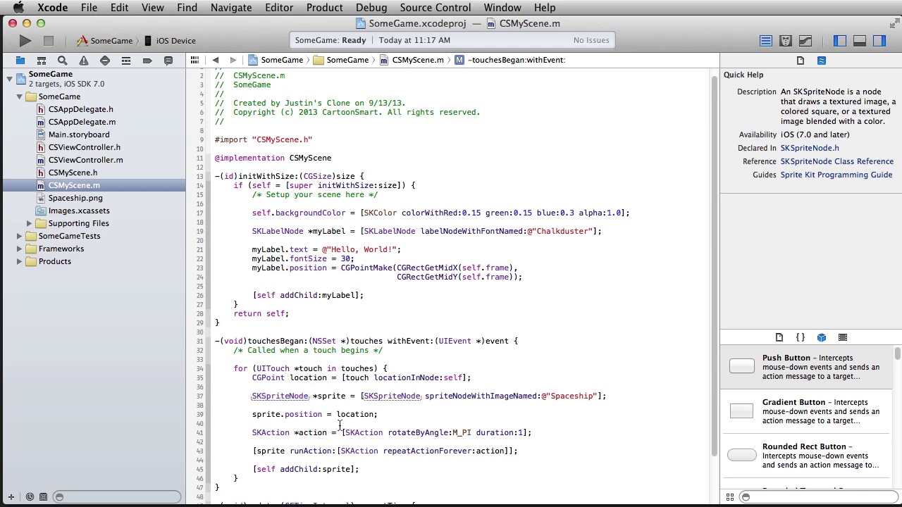
pyautogui.moveTo(271, 400)
# - Browse the interface objects listed in the object library
pyautogui.scroll(-10, 810, 437)
pyautogui.scroll(10, 810, 435)
pyautogui.scroll(-15, 810, 436)
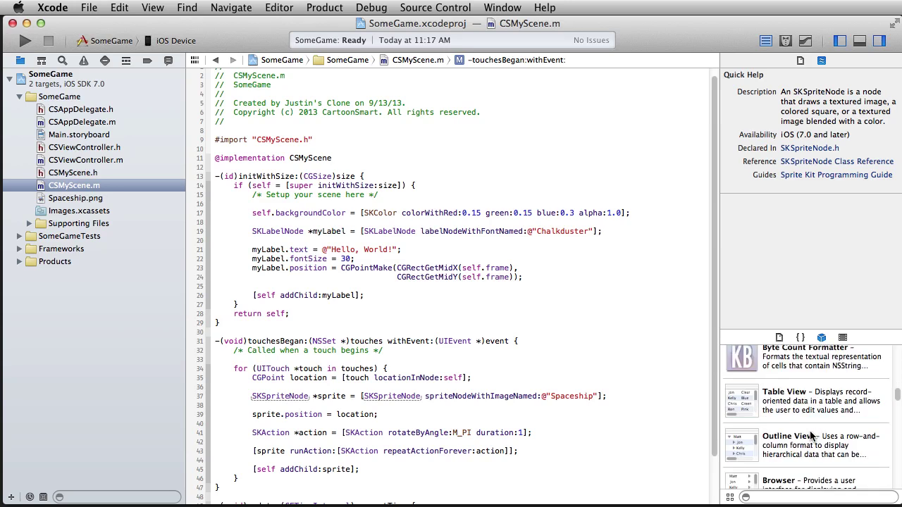
# - Browse the remaining interface objects in the object library, then collapse the library pane beneath Quick Help
pyautogui.scroll(-15, 810, 435)
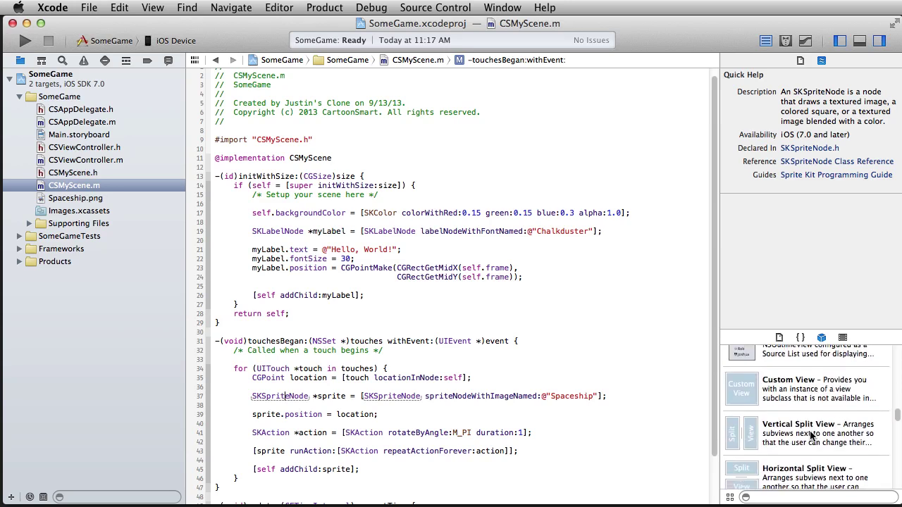
pyautogui.scroll(-5, 810, 436)
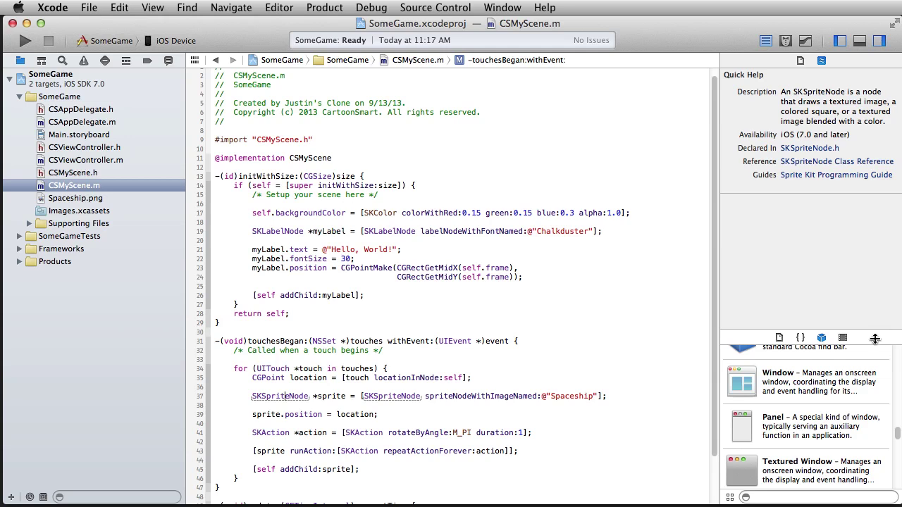
pyautogui.moveTo(877, 337); pyautogui.dragTo(878, 502)
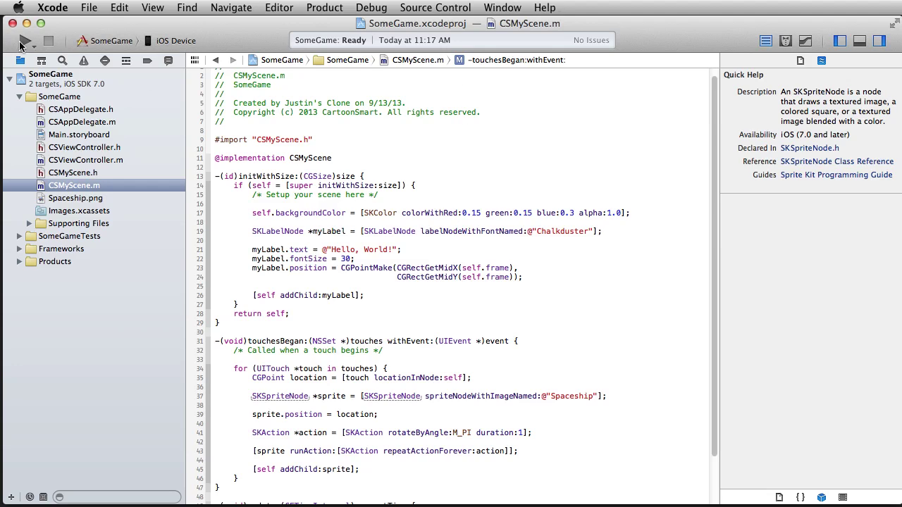
# - Set the run destination to the iPad simulator, run SomeGame, and reposition the simulator window over the code
pyautogui.click(176, 42)
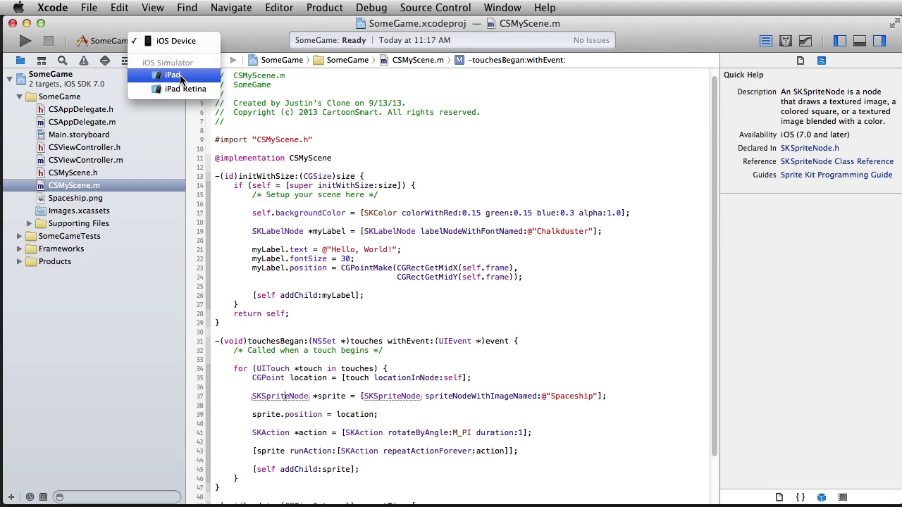
pyautogui.click(180, 76)
pyautogui.click(169, 38)
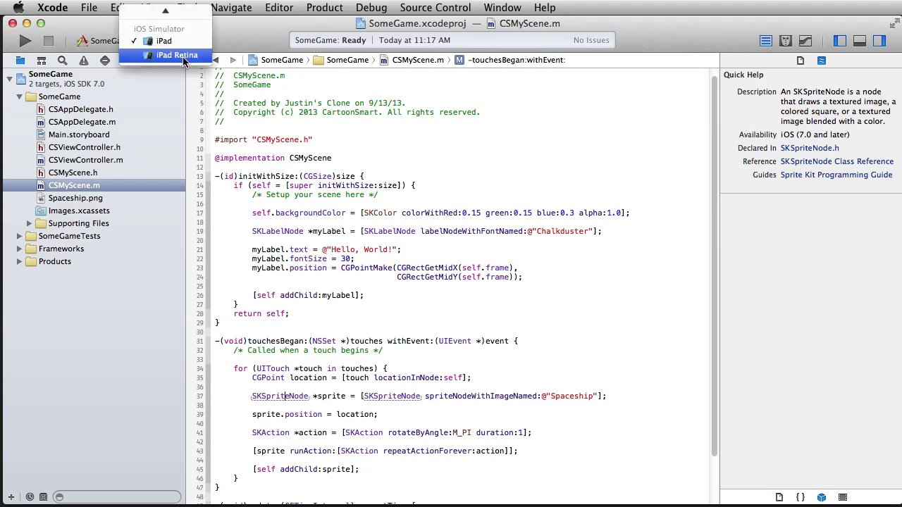
pyautogui.press('Escape')
pyautogui.press('cmd+r')
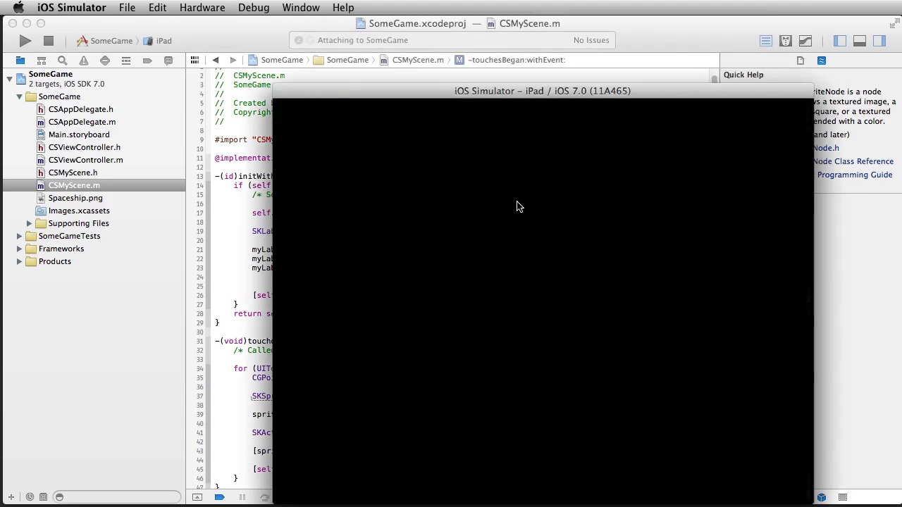
pyautogui.moveTo(443, 92); pyautogui.dragTo(491, 26)
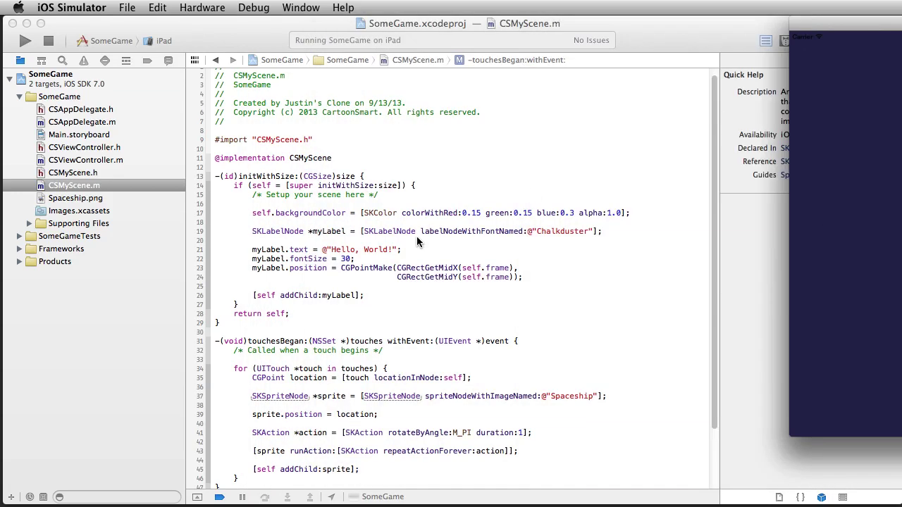
pyautogui.moveTo(842, 27); pyautogui.dragTo(327, 51)
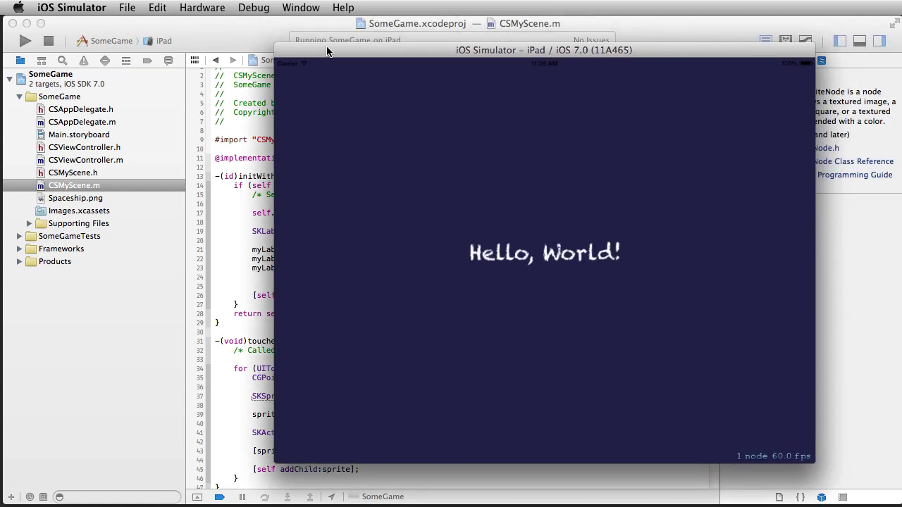
# - Examine the iOS Simulator's window scale choices and its hardware commands and device types, leaving the settings as they are
pyautogui.click(311, 7)
pyautogui.moveTo(314, 65)
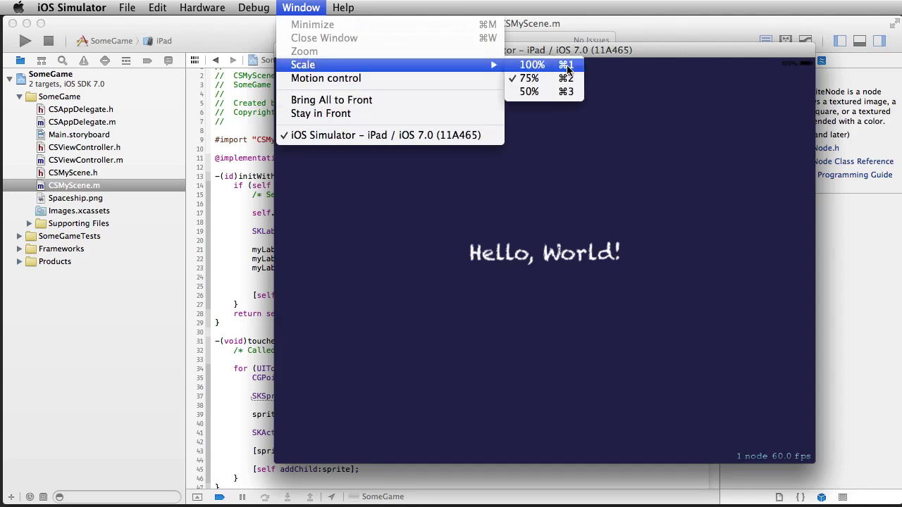
pyautogui.moveTo(204, 10)
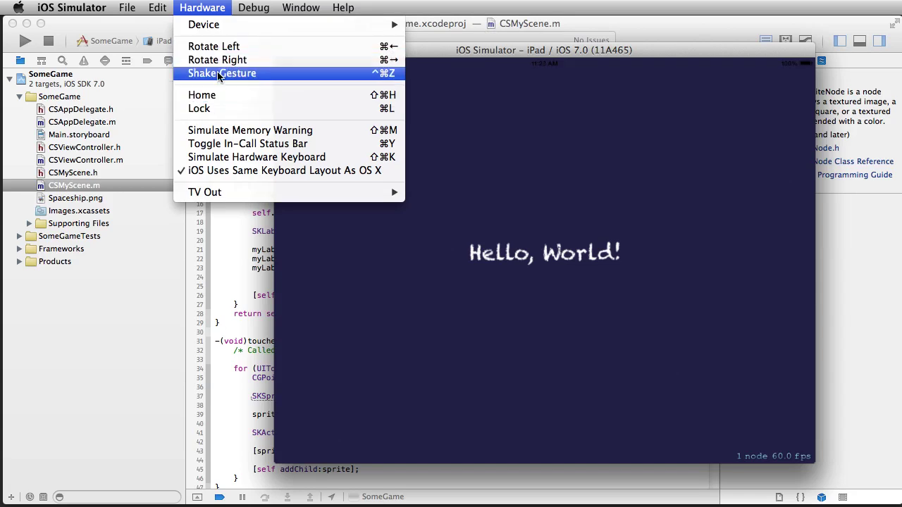
pyautogui.moveTo(232, 25)
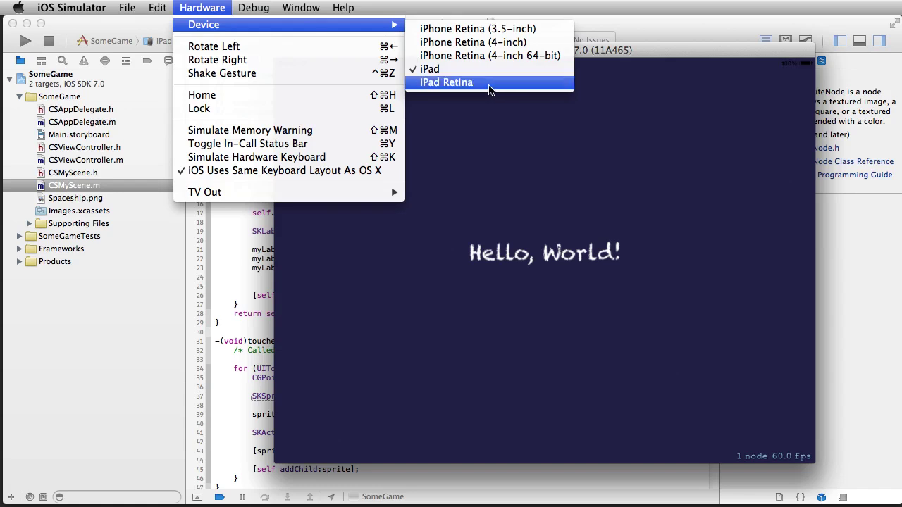
pyautogui.click(299, 99)
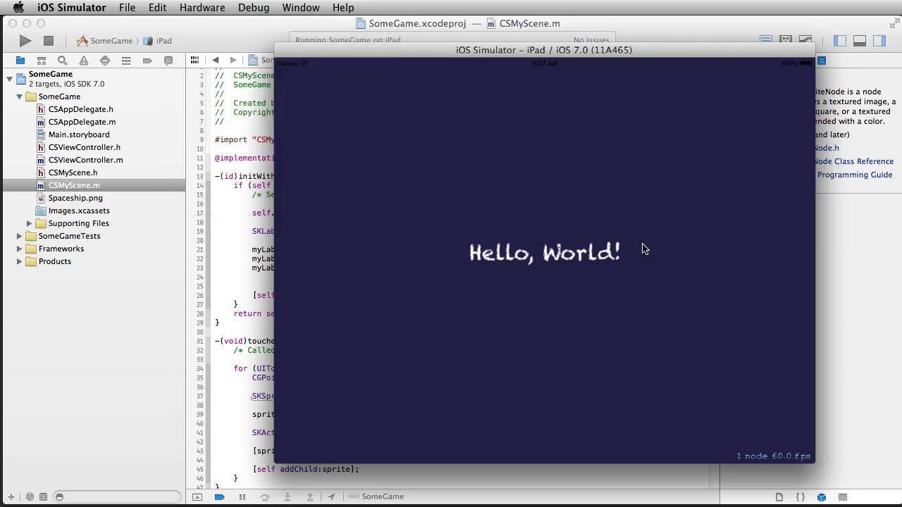
# - Delete the SomeGame app from the simulator's home screen
pyautogui.click(450, 121)
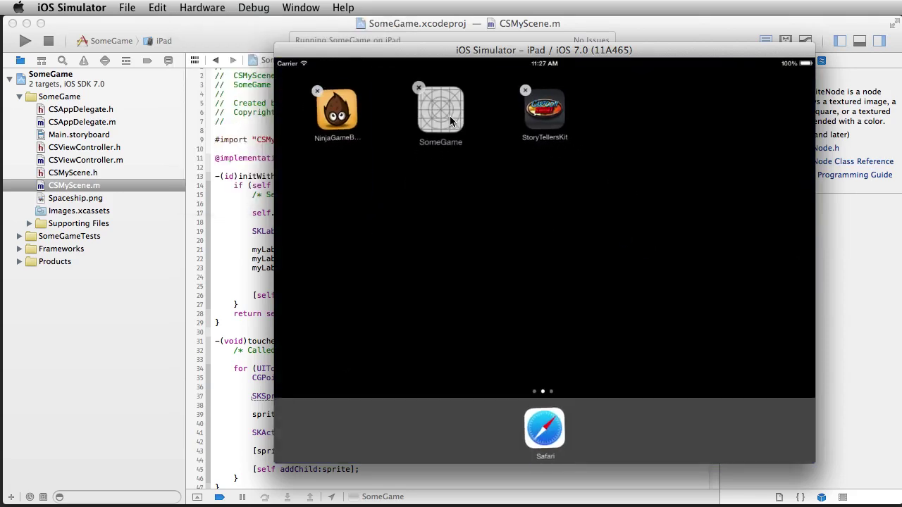
pyautogui.click(421, 92)
pyautogui.click(493, 282)
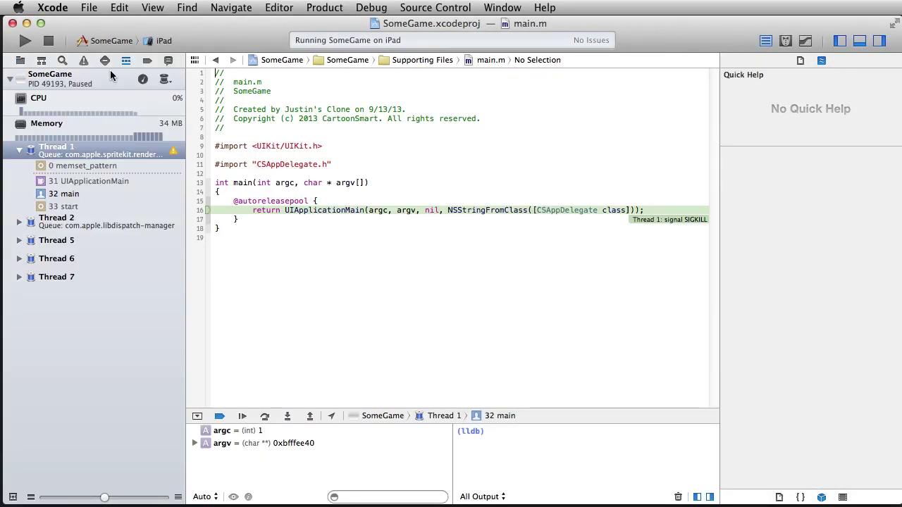
# - Switch to Xcode, stop the SomeGame debug session, and reopen CSMyScene.m from the project files
pyautogui.click(46, 41)
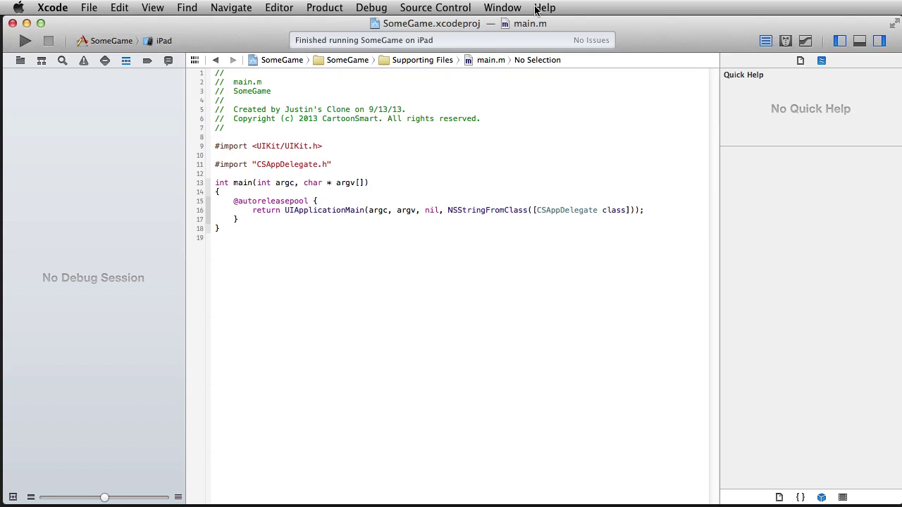
pyautogui.click(20, 60)
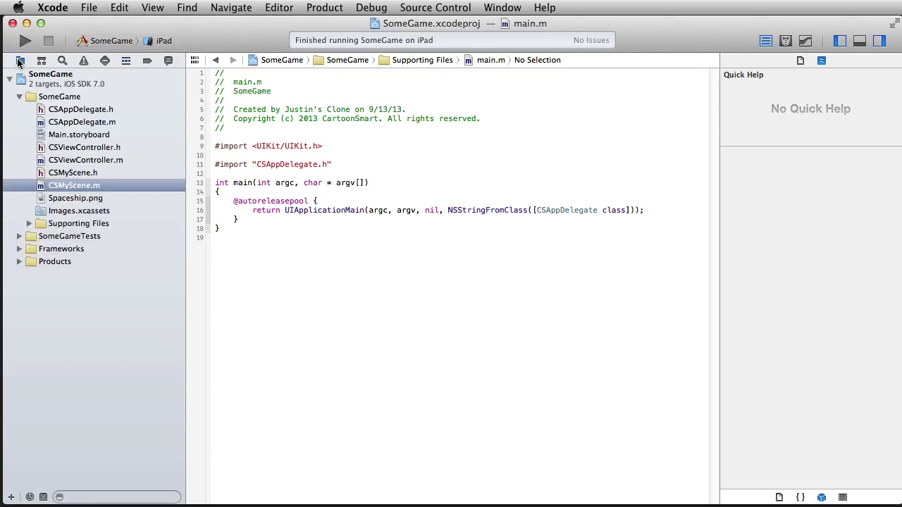
pyautogui.click(83, 197)
pyautogui.click(82, 187)
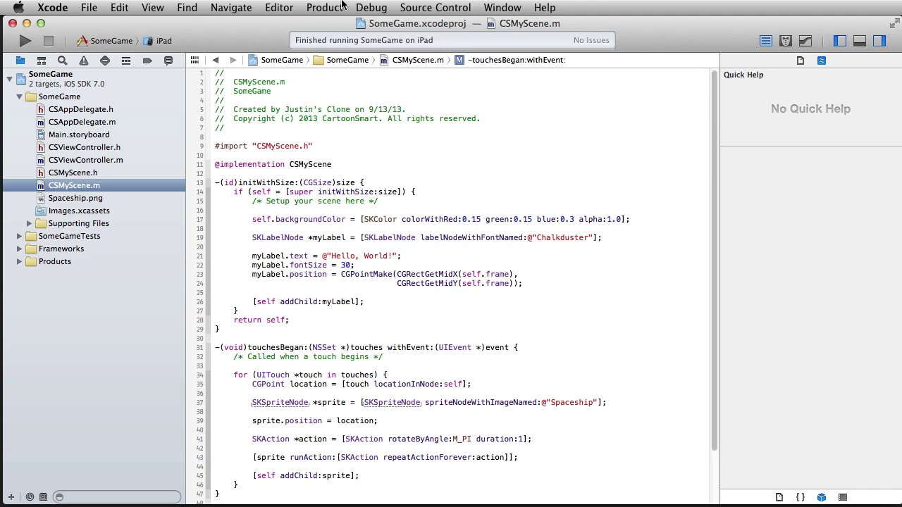
# - Examine the project's build and clean commands, including the alternate Clean Build Folder command, without running any
pyautogui.click(313, 6)
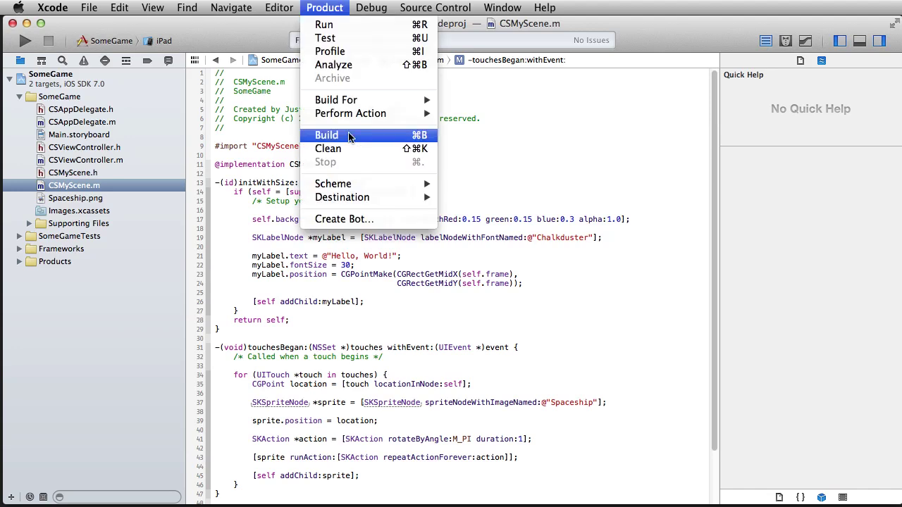
pyautogui.press('alt')
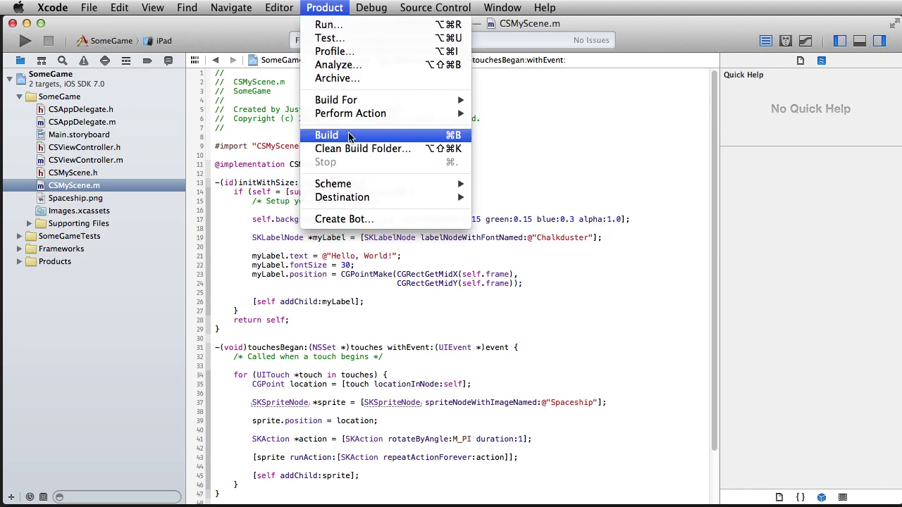
pyautogui.press('alt')
pyautogui.press('alt')
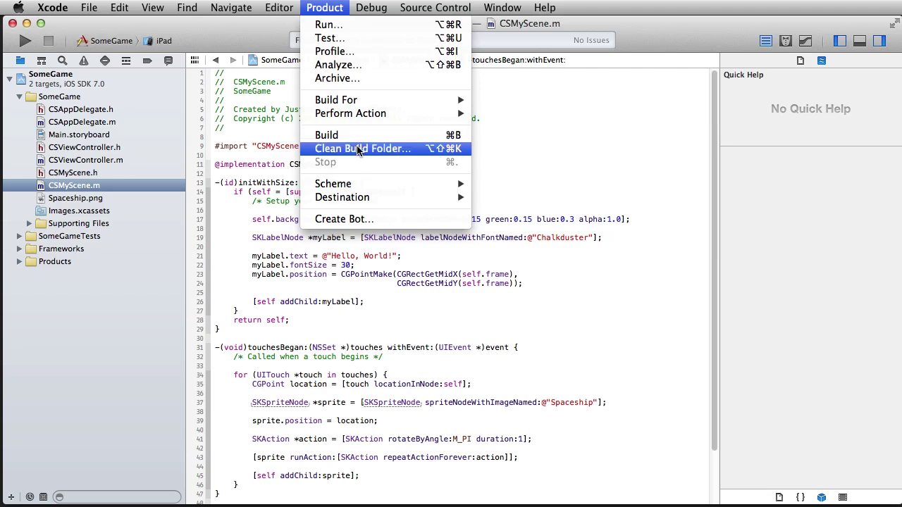
pyautogui.click(602, 167)
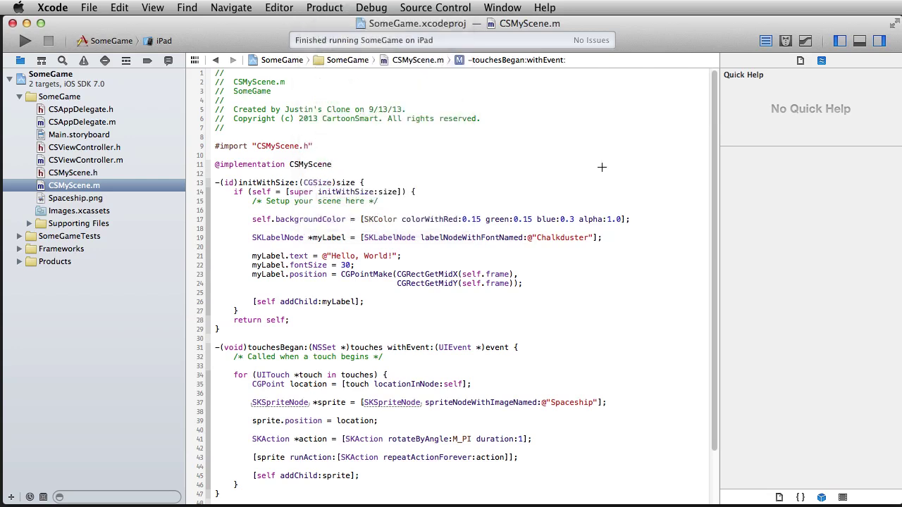